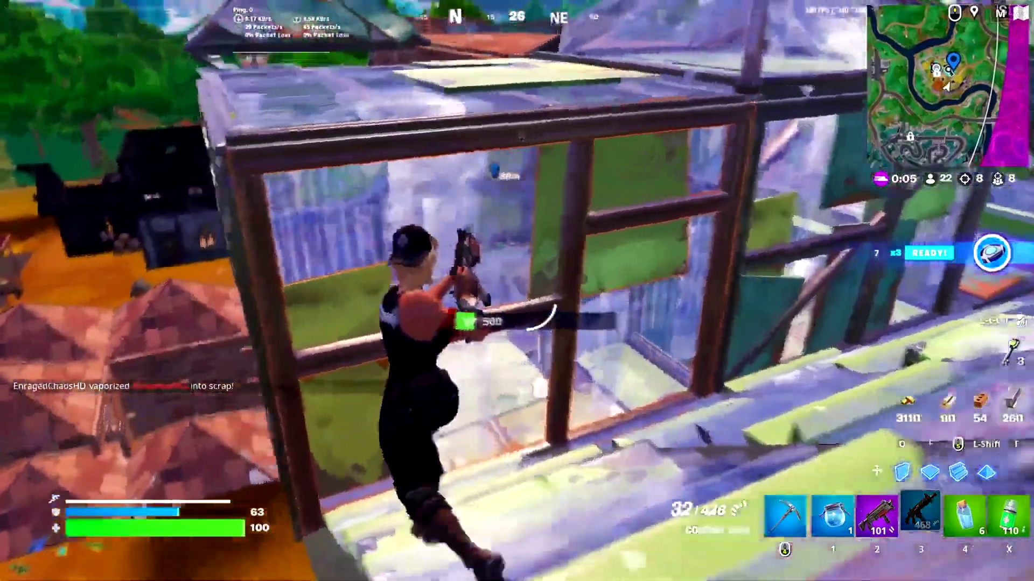
click(514, 135)
key(2)
key(f)
click(516, 291)
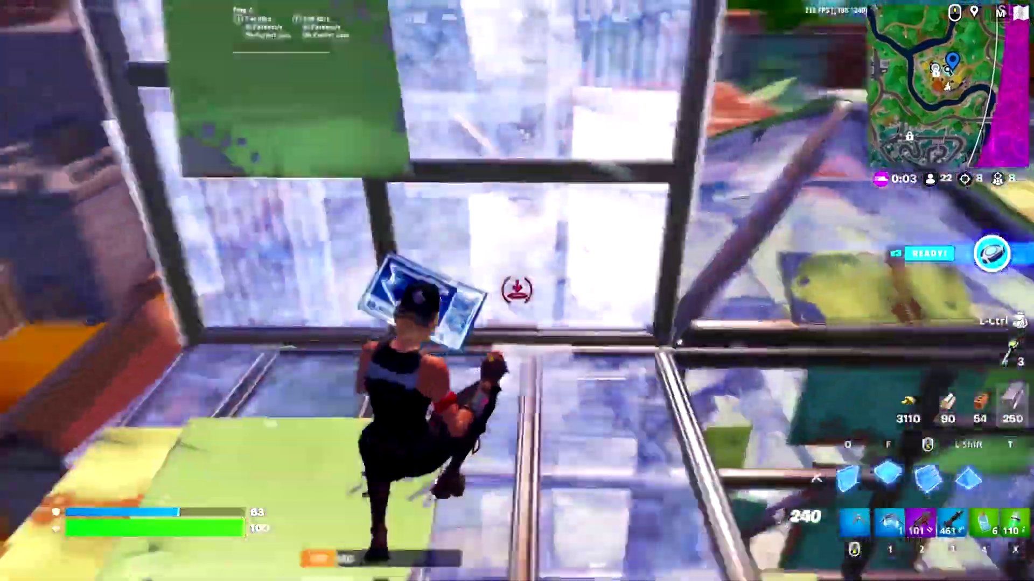
key(2)
key(f)
click(516, 291)
click(517, 291)
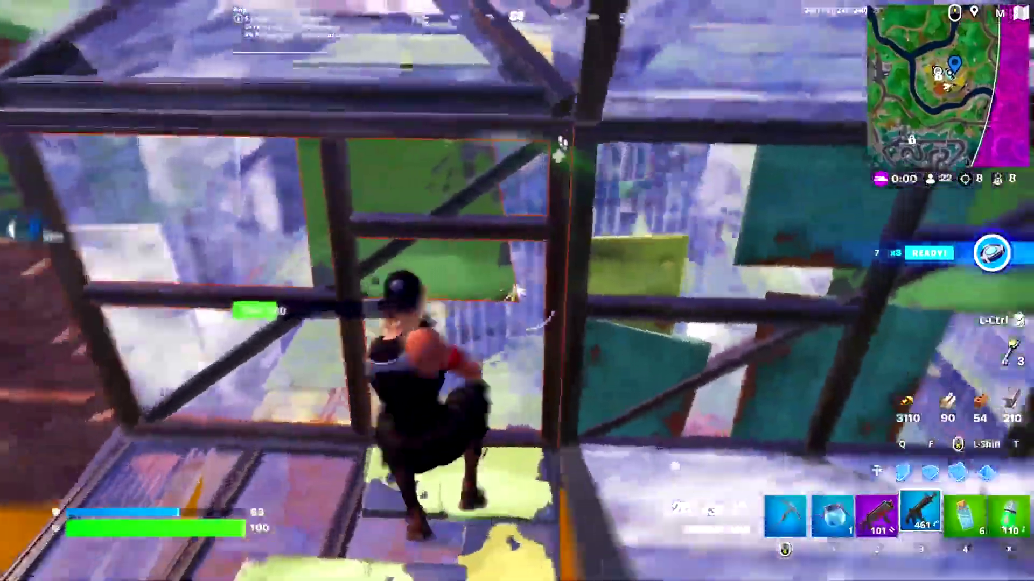
key(3)
click(517, 290)
click(516, 291)
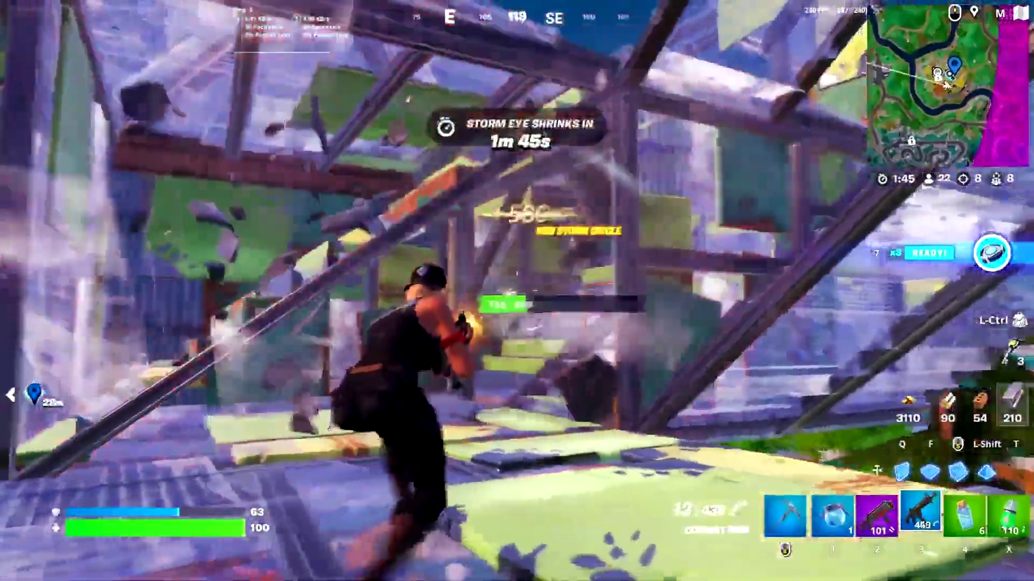
key(2)
click(517, 290)
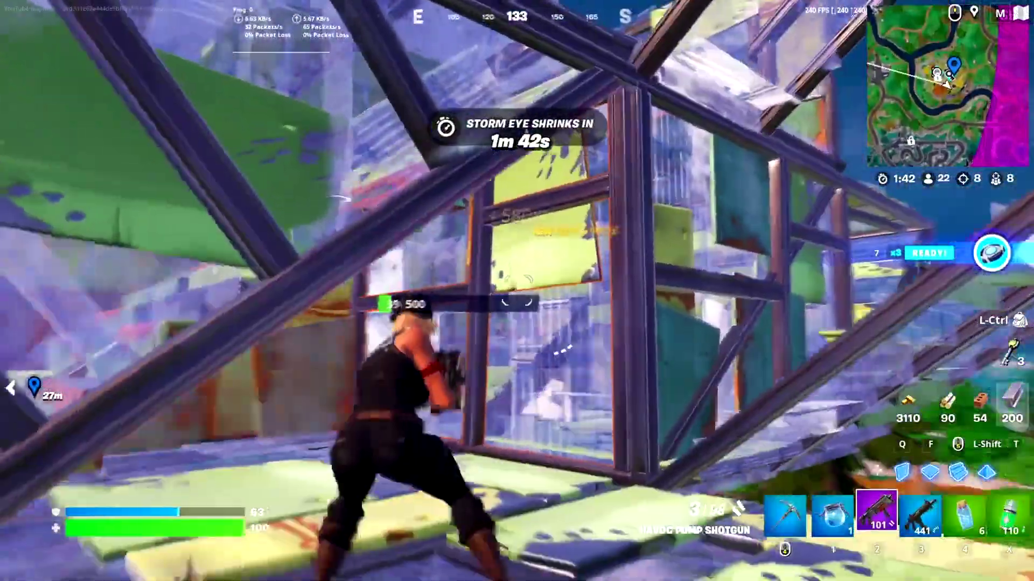
key(f)
click(516, 291)
key(2)
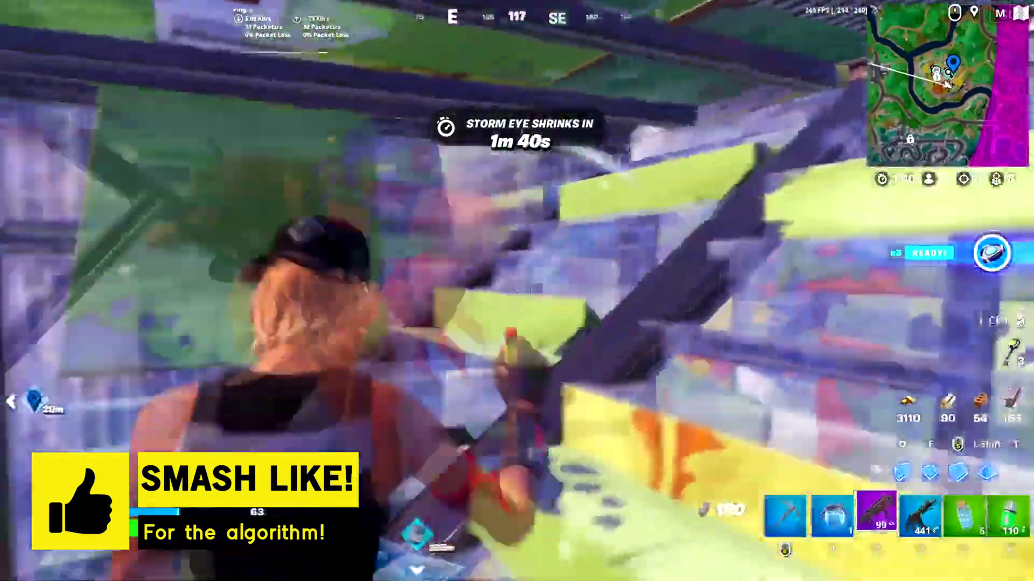
click(516, 290)
key(3)
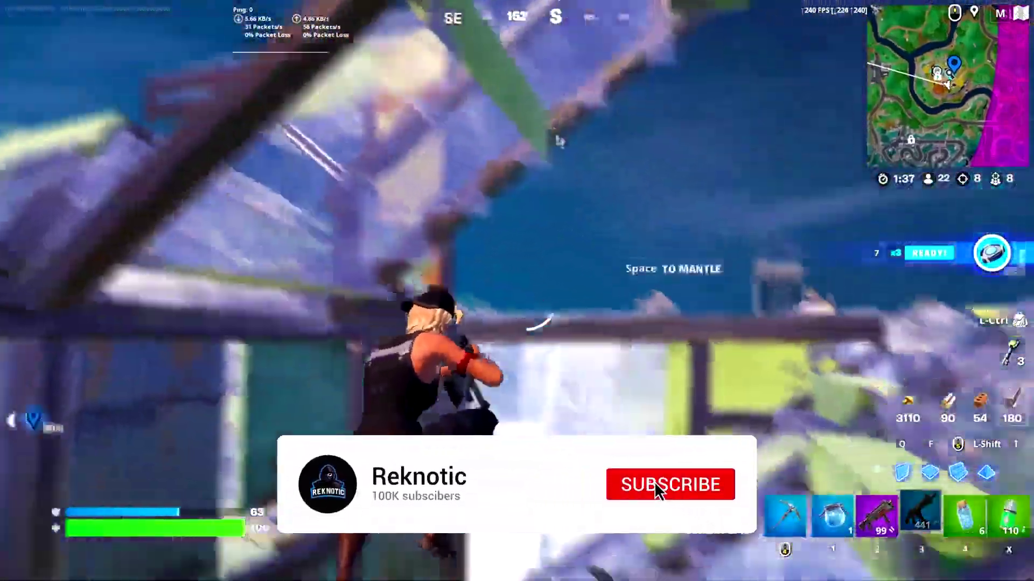
key(f)
click(516, 291)
key(3)
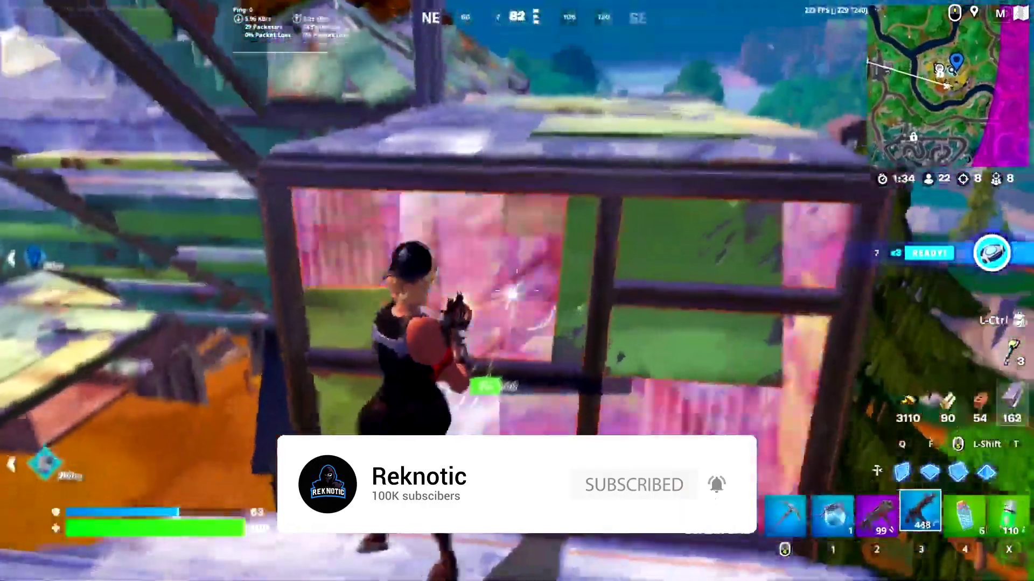
key(f)
click(517, 291)
key(3)
click(517, 291)
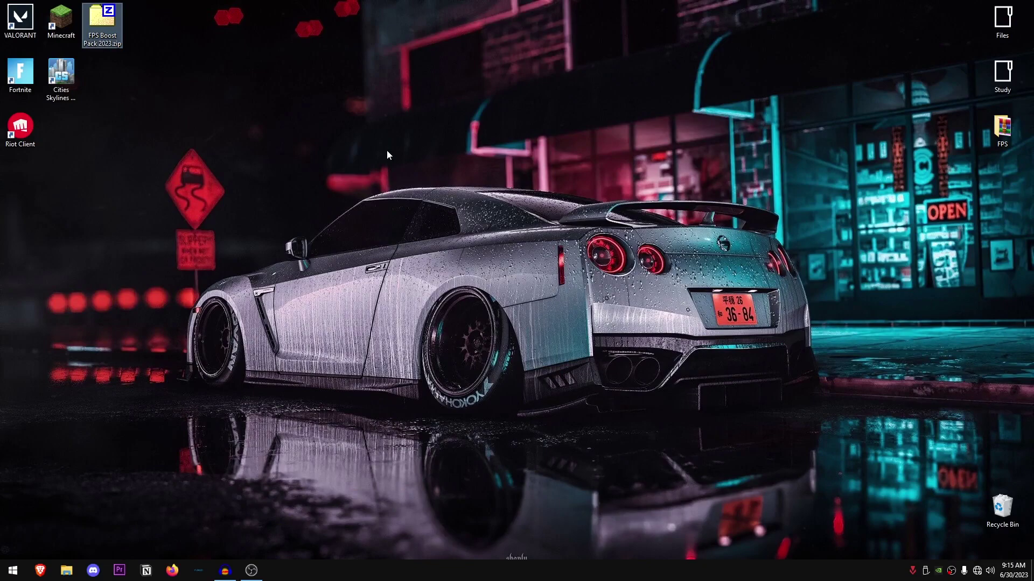
Extract FPS Boost Pack 2023.zip directly onto the desktop and open the extracted FPS Boost Pack 2023 folder
right_click(106, 24)
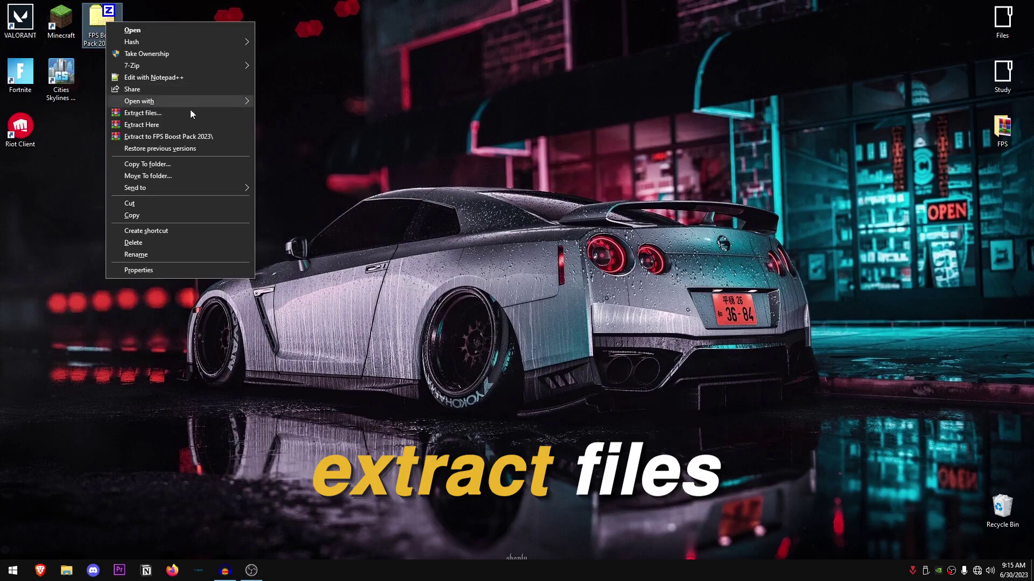
click(188, 128)
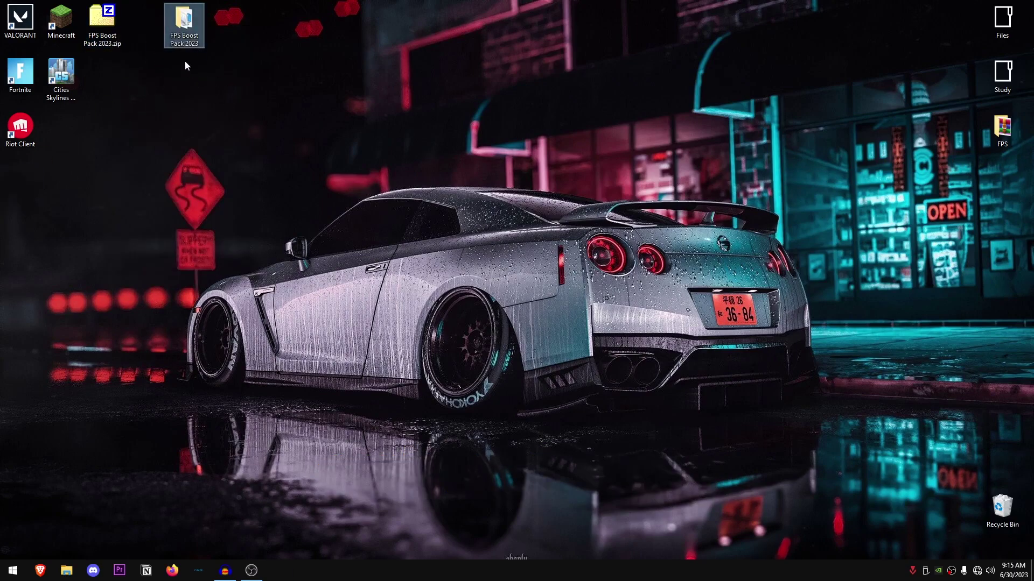
double_click(184, 30)
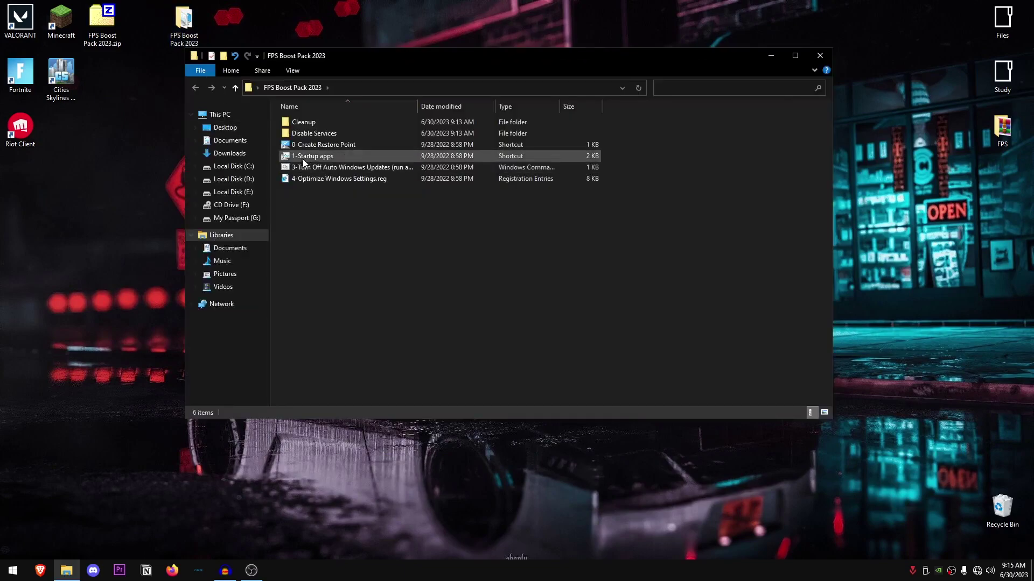
Open the 0-Create Restore Point shortcut and accept the system protection configuration for Local Disk (C:)
double_click(355, 144)
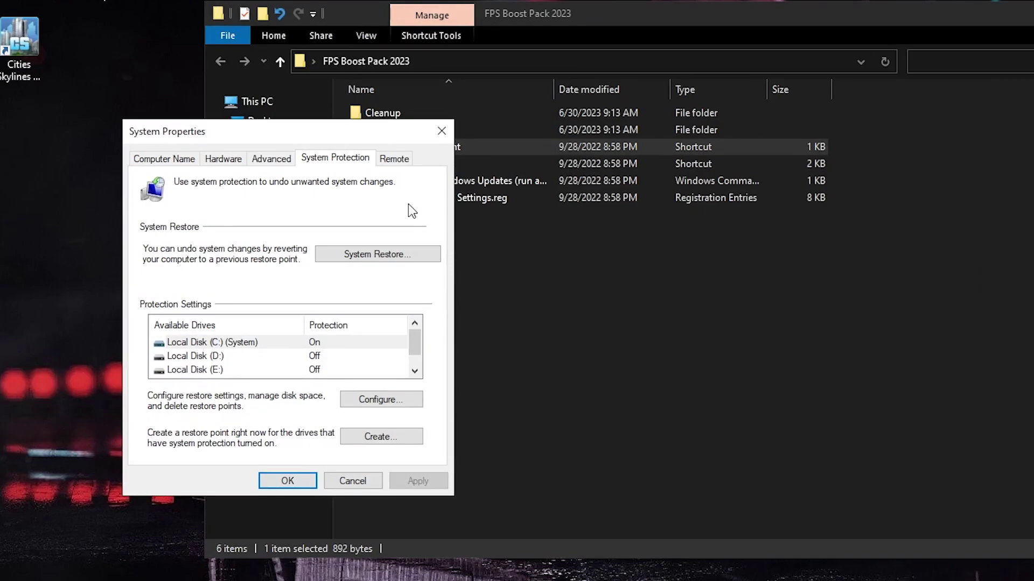
click(259, 341)
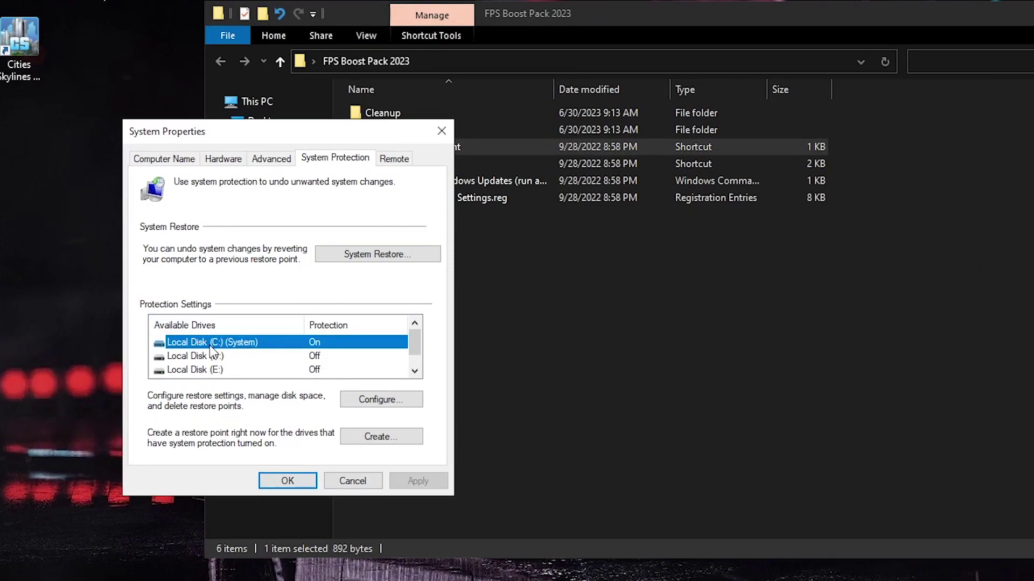
click(363, 402)
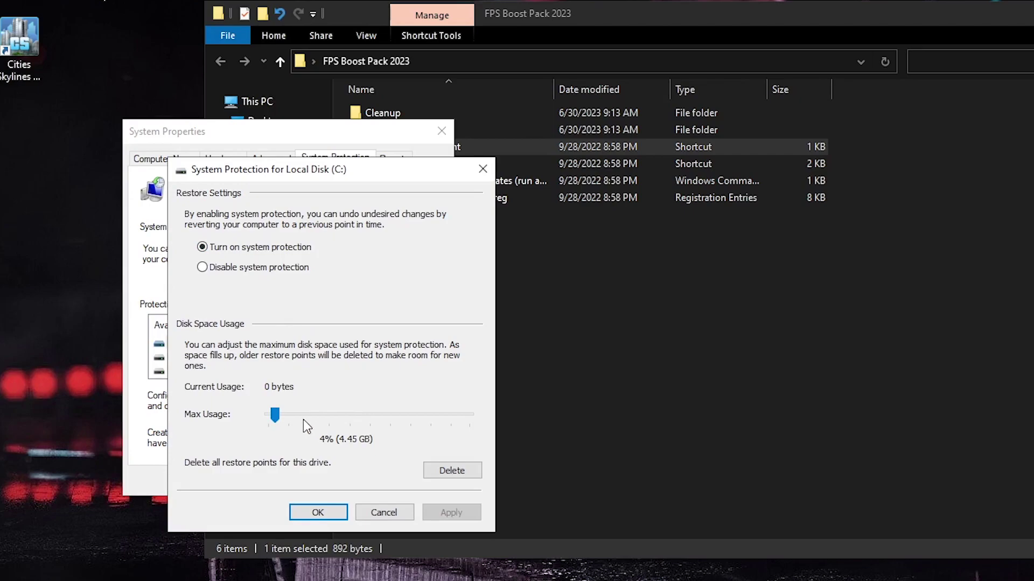
click(318, 512)
Create a restore point described as "joe mama" and close System Properties
click(397, 436)
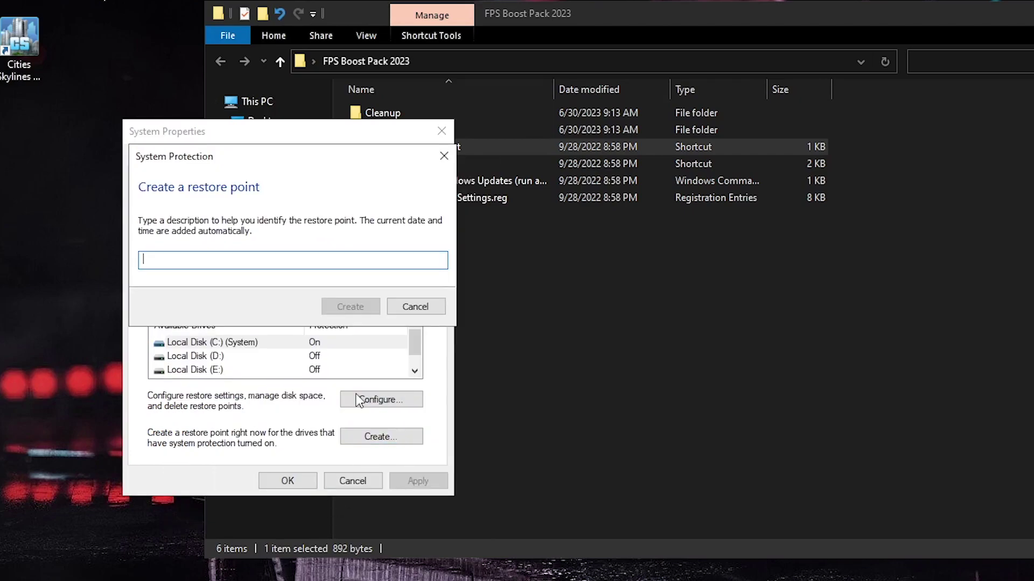
text(joe)
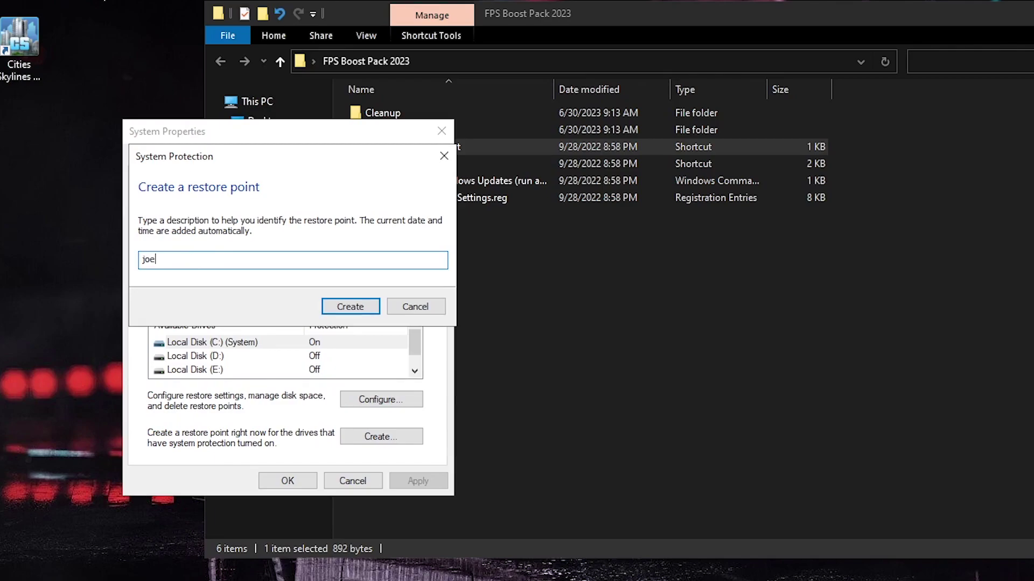
text( mama)
click(357, 305)
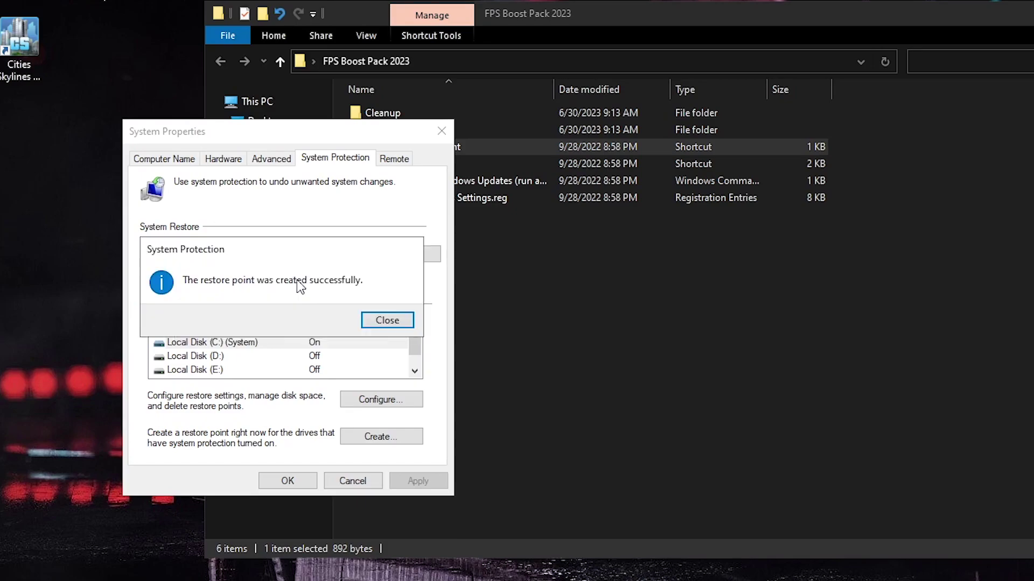
click(406, 321)
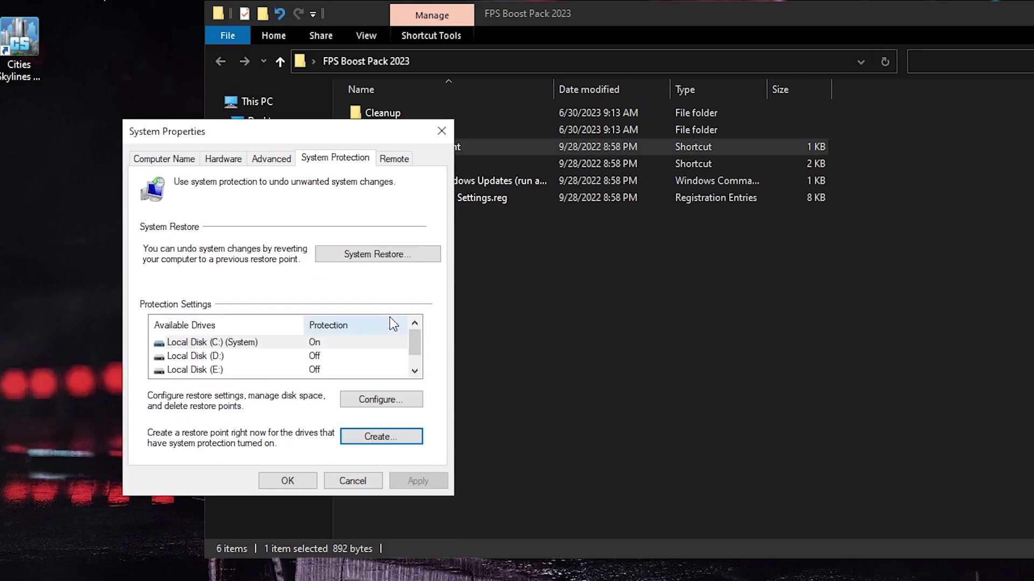
click(290, 476)
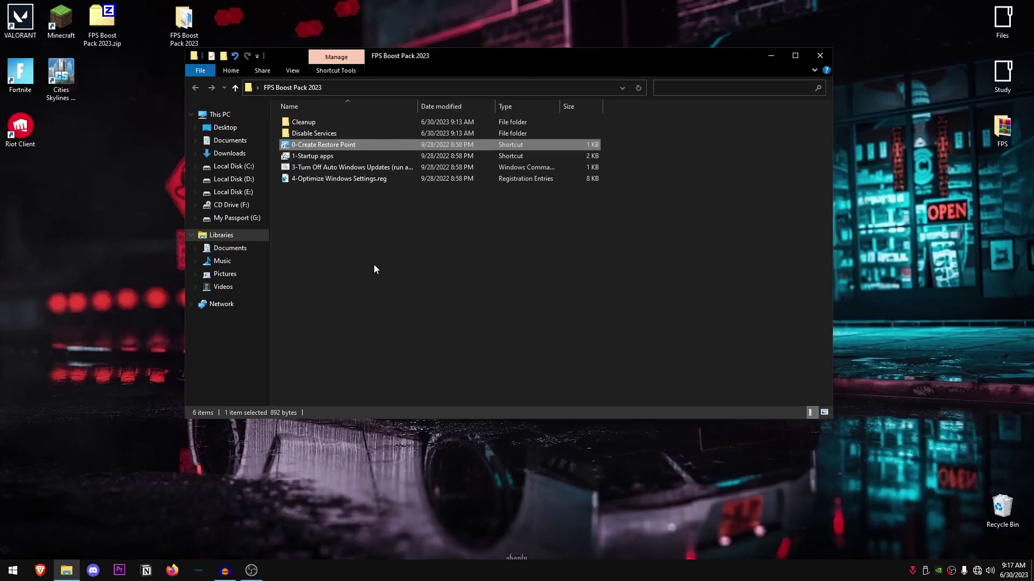
Open the 1-Startup apps shortcut from the pack and reposition the Task Manager window
click(312, 157)
double_click(311, 157)
drag(633, 15, 351, 14)
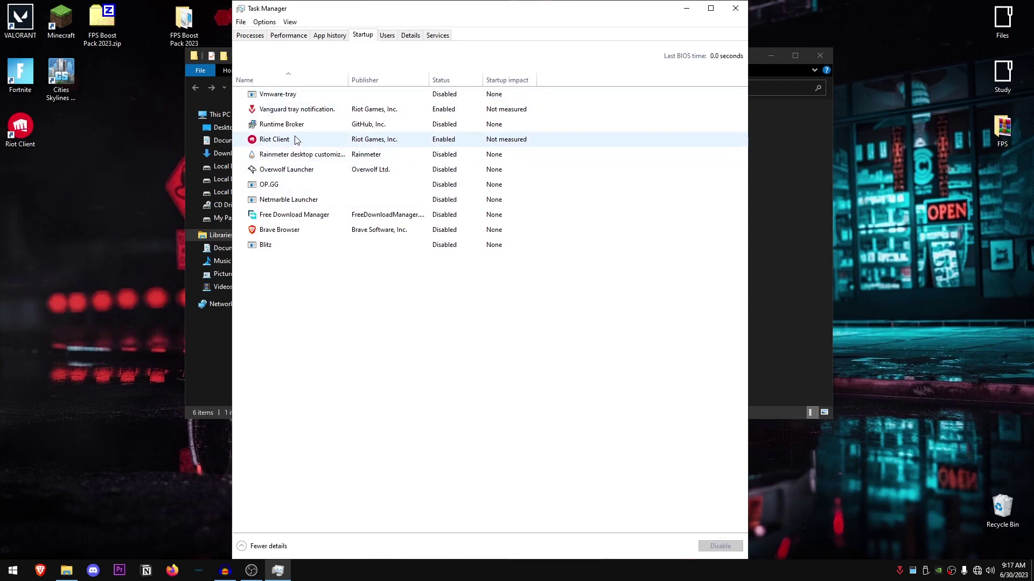
Disable the Vanguard tray notification startup entry and enable it again
right_click(293, 114)
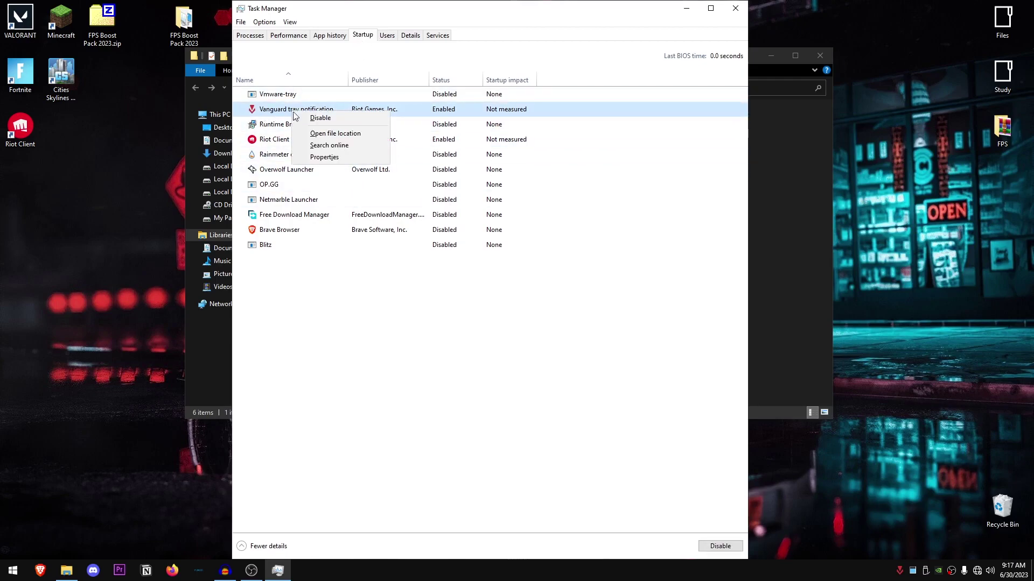
click(321, 118)
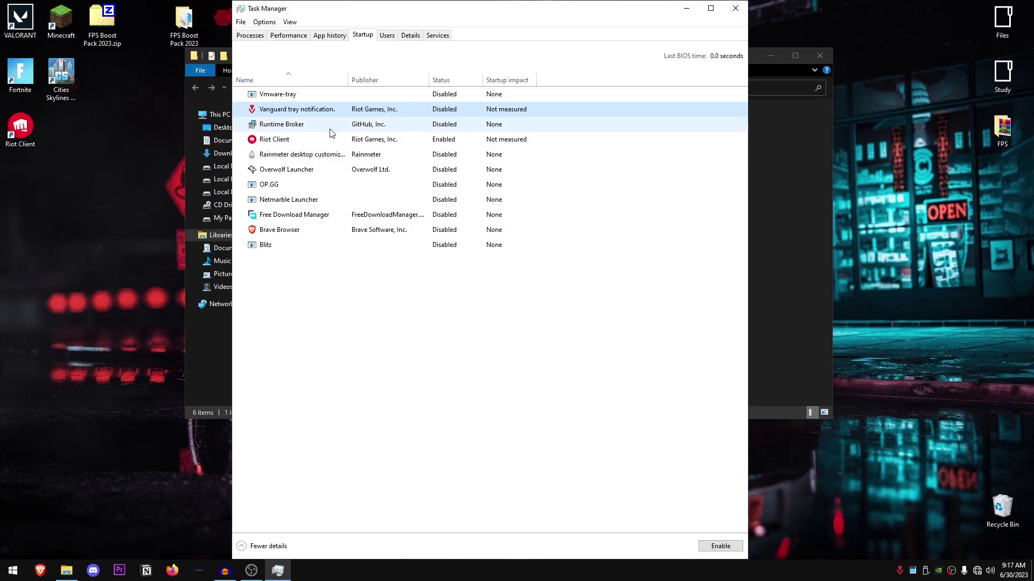
right_click(376, 114)
key(Escape)
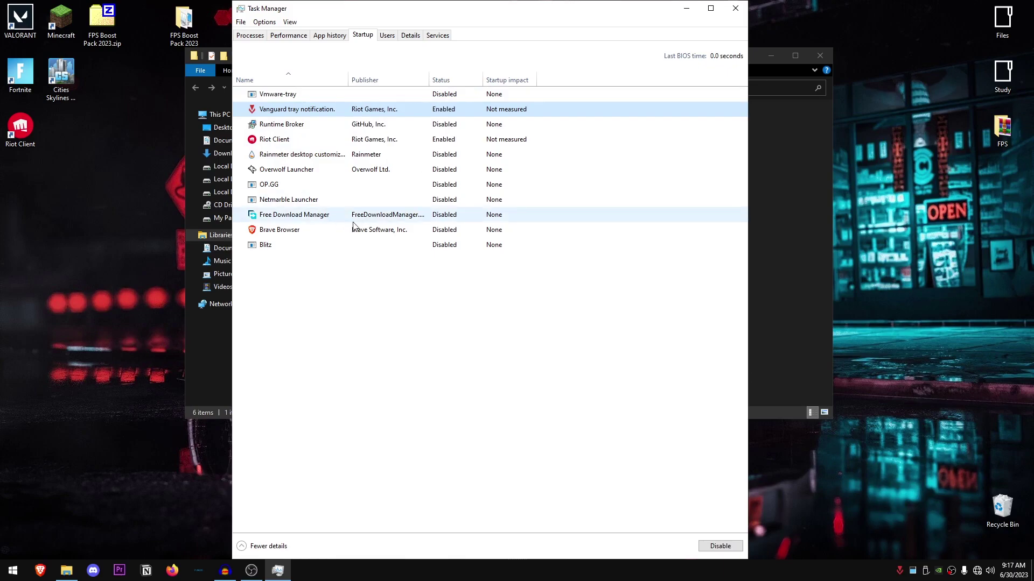
Check the Brave Browser and Free Download Manager startup entries and their available options, and close Task Manager
click(288, 231)
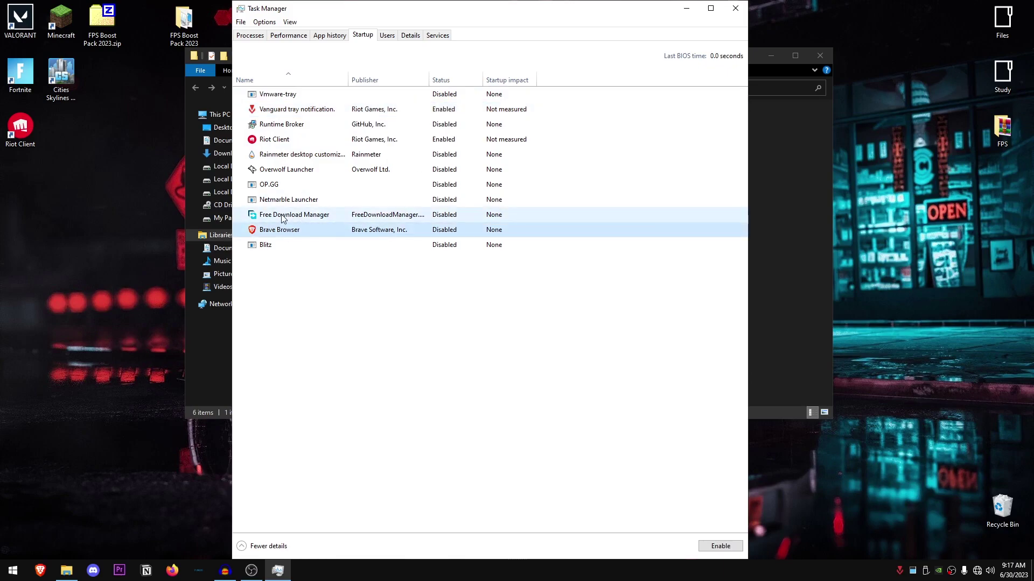
click(285, 217)
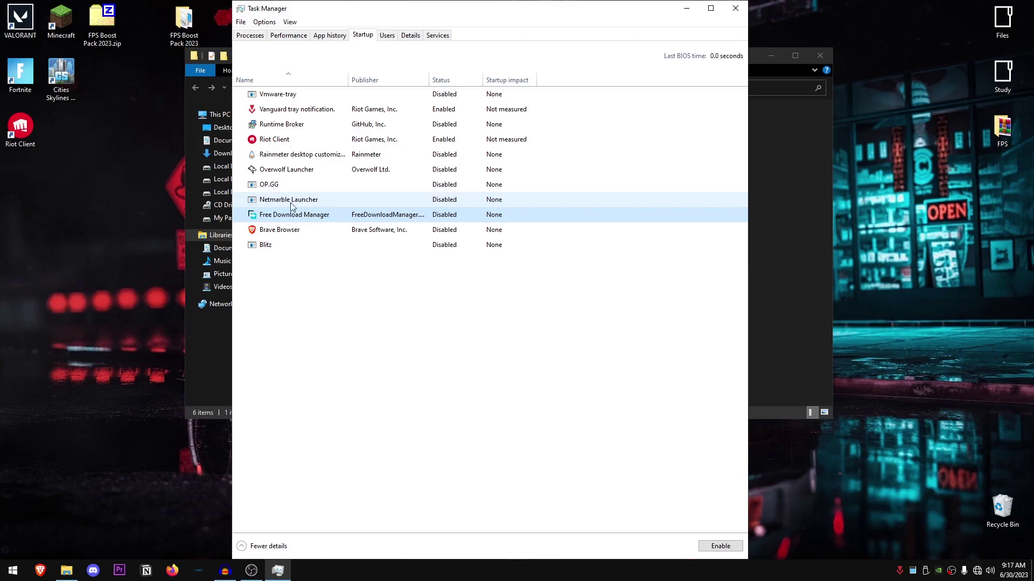
right_click(305, 216)
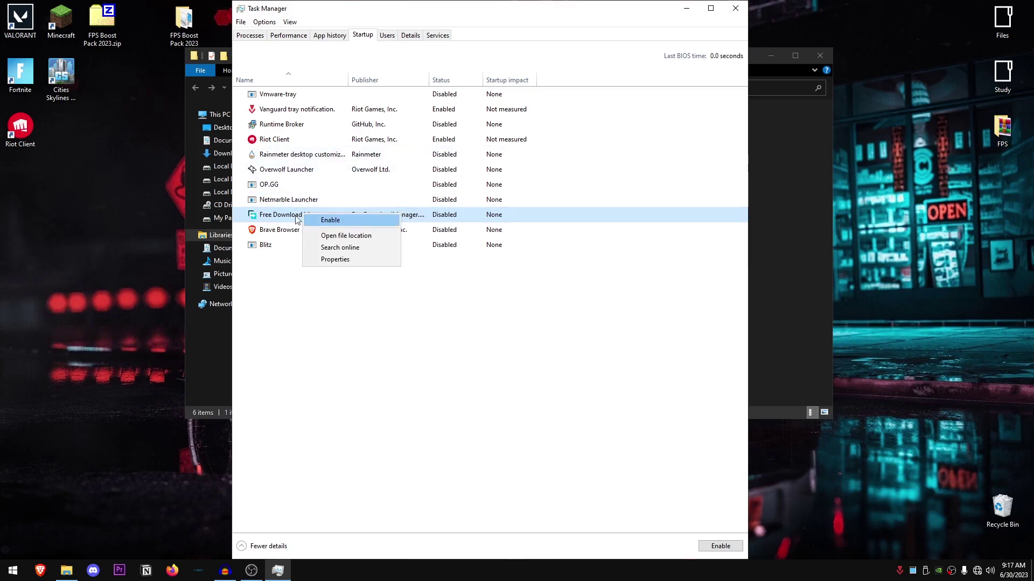
click(287, 295)
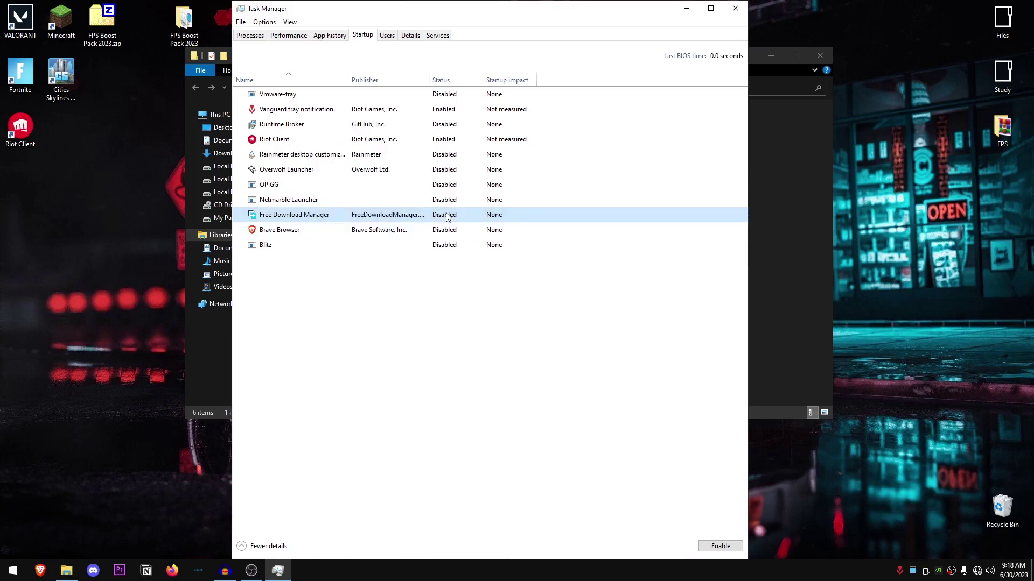
click(735, 8)
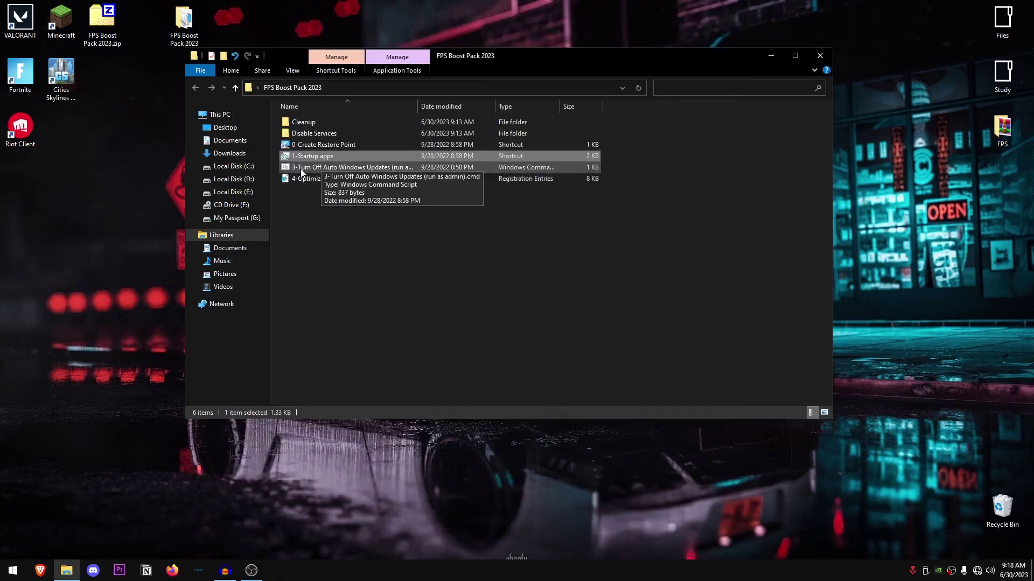
Run the 3-Turn Off Auto Windows Updates script as administrator and dismiss its console window when it finishes
click(393, 166)
right_click(394, 167)
click(451, 211)
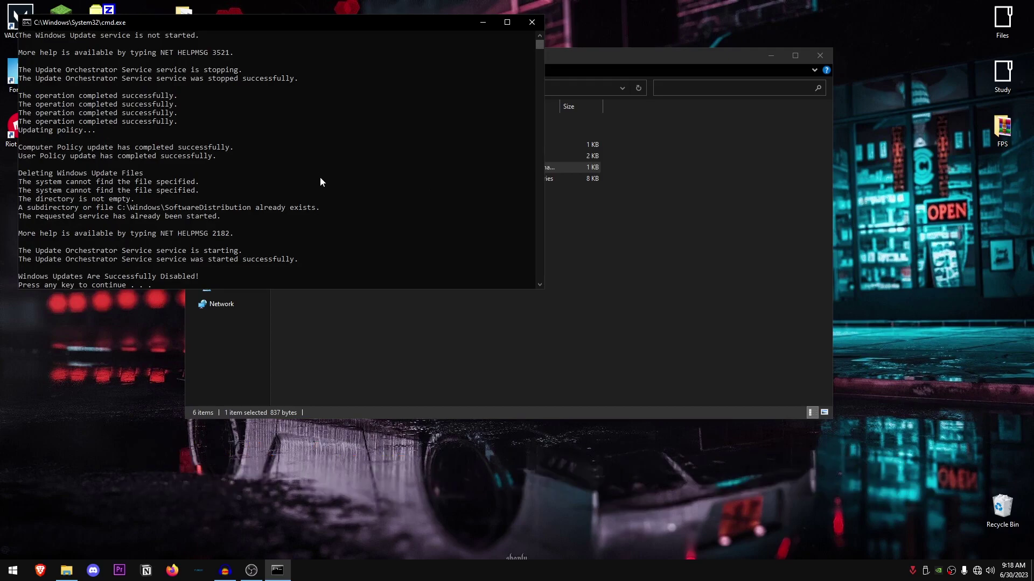
key(Return)
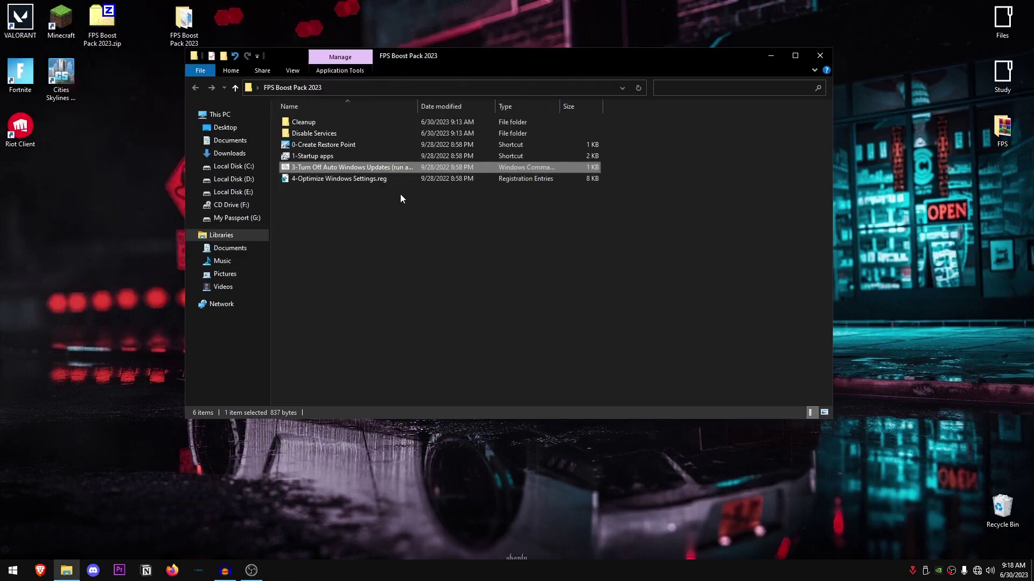
Open 4-Optimize Windows Settings.reg for editing in Notepad and review its registry tweaks through to the background apps section
click(351, 179)
right_click(351, 178)
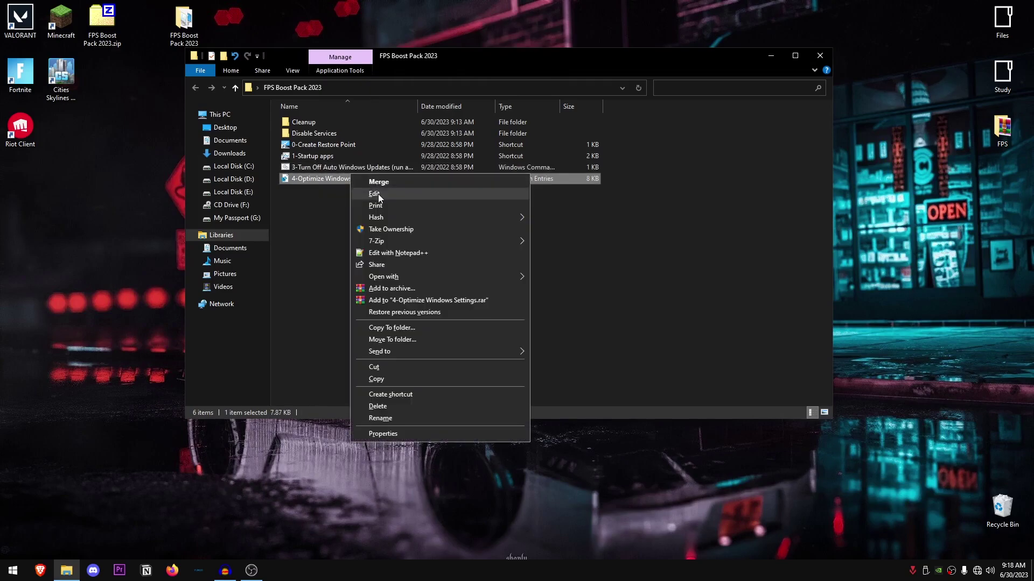
click(403, 196)
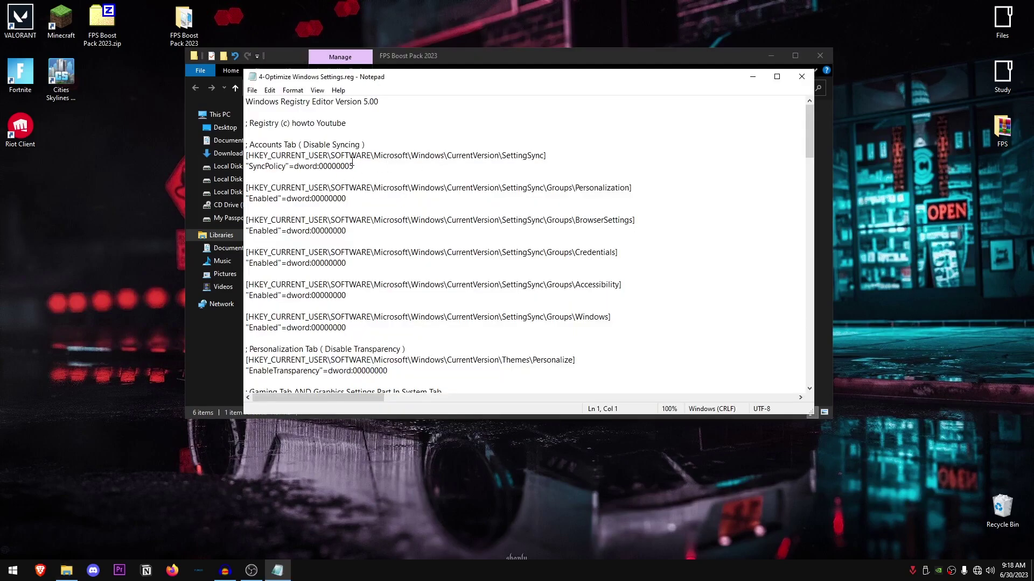
drag(372, 123, 258, 123)
key(End)
scroll(377, 177, down, 20)
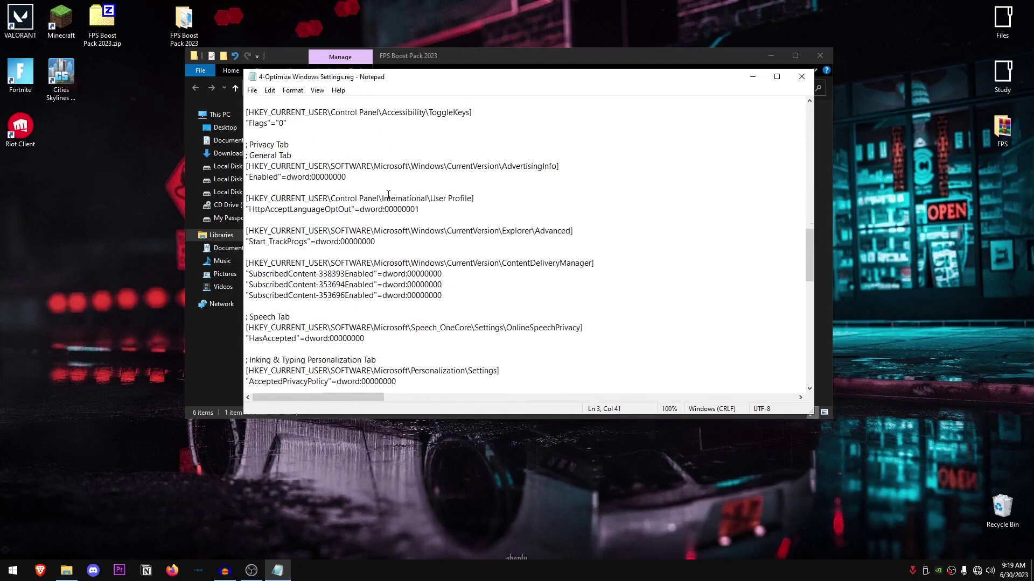
scroll(389, 195, down, 4)
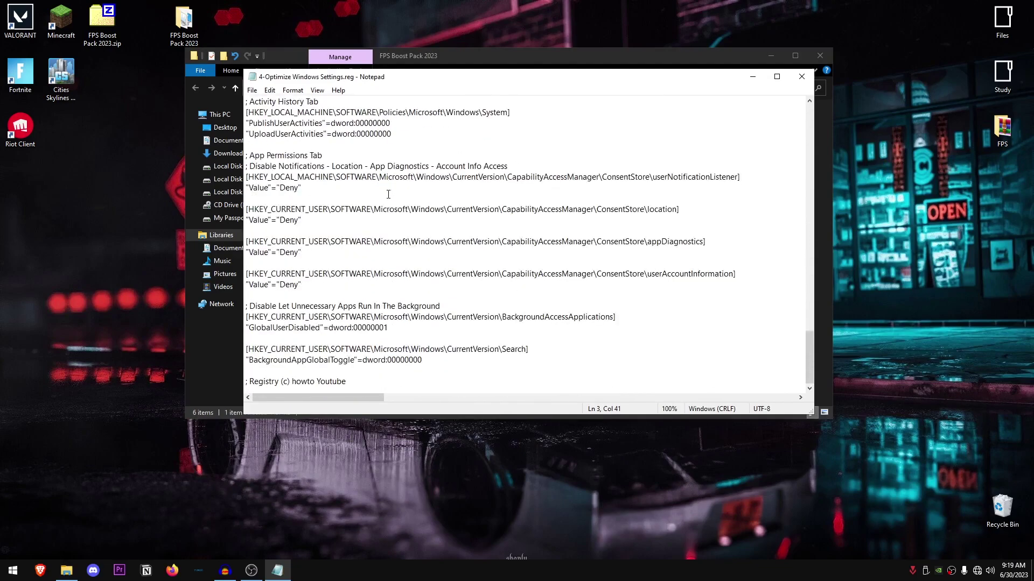
drag(250, 309, 441, 310)
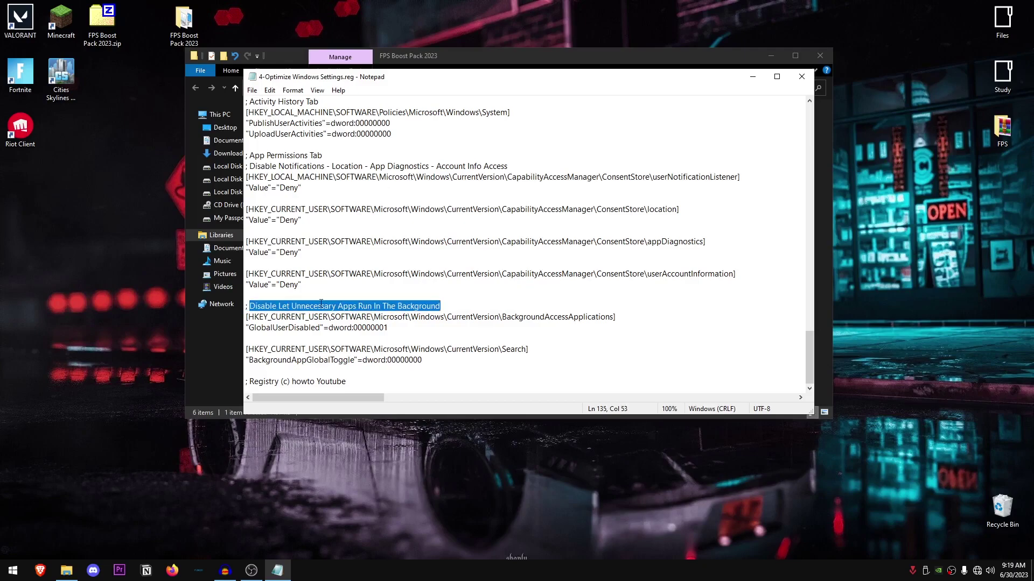
Close the registry file's text and merge 4-Optimize Windows Settings.reg into the registry, accepting the confirmations
click(486, 308)
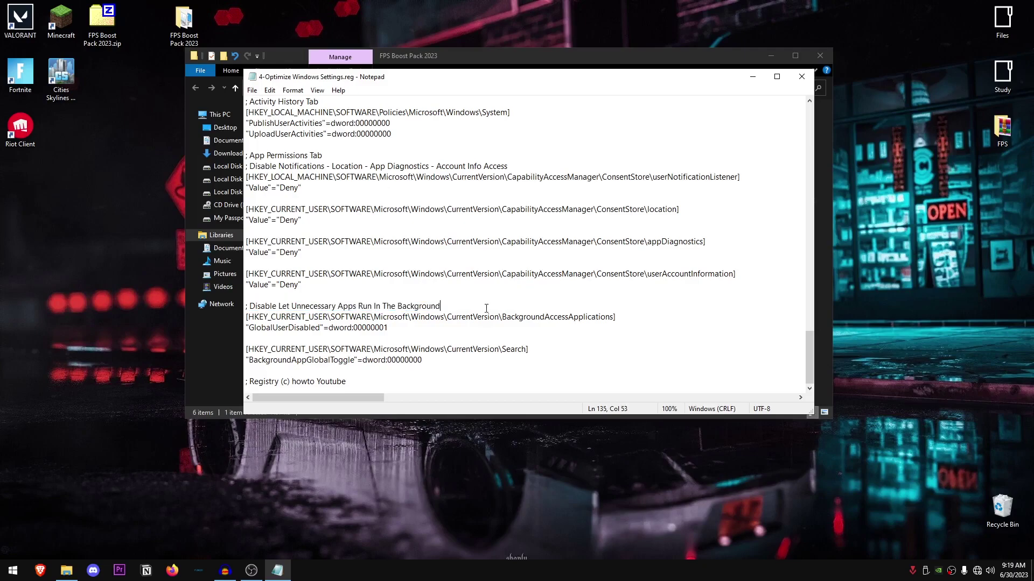
scroll(393, 333, up, 20)
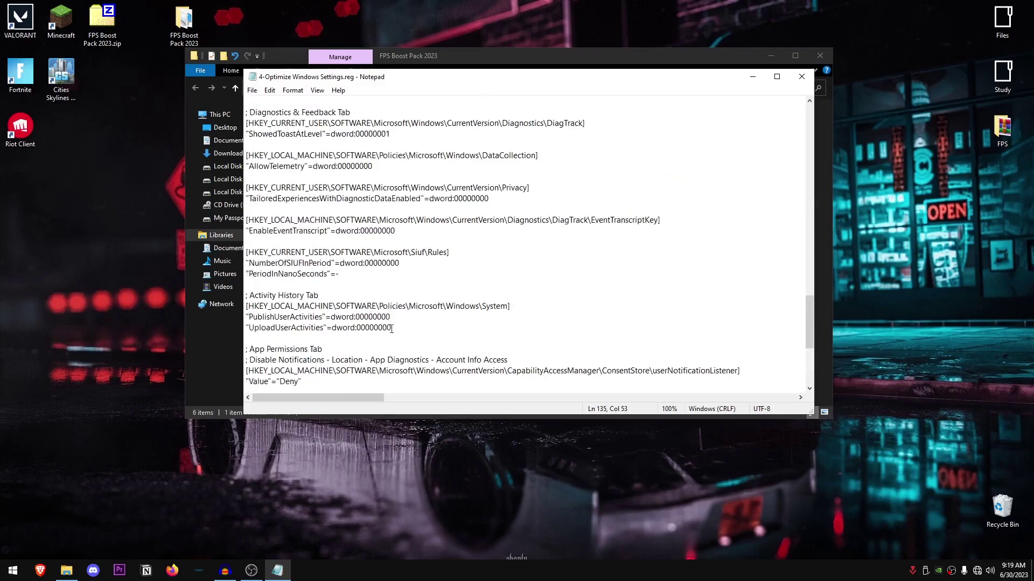
click(800, 78)
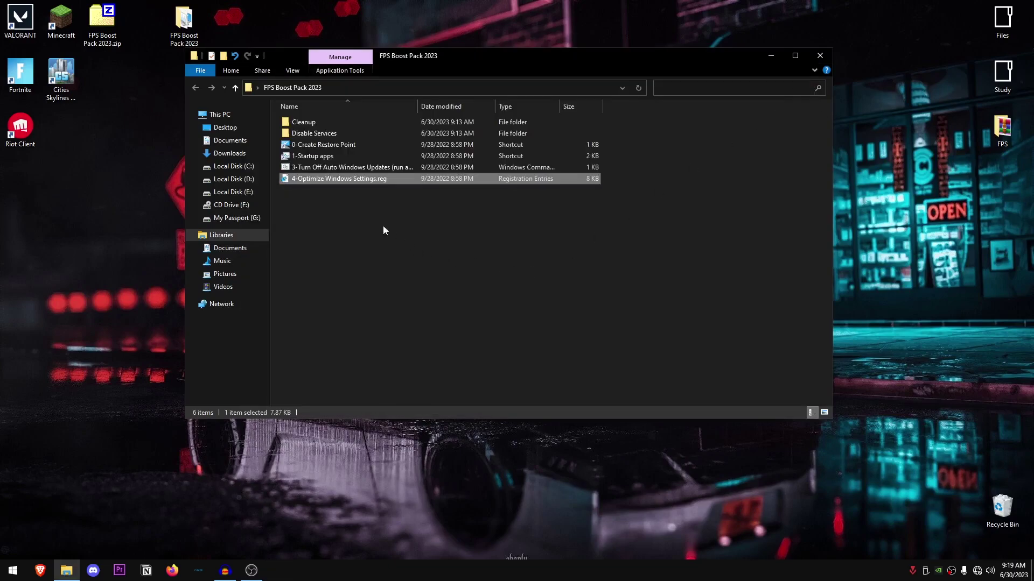
double_click(331, 178)
click(596, 301)
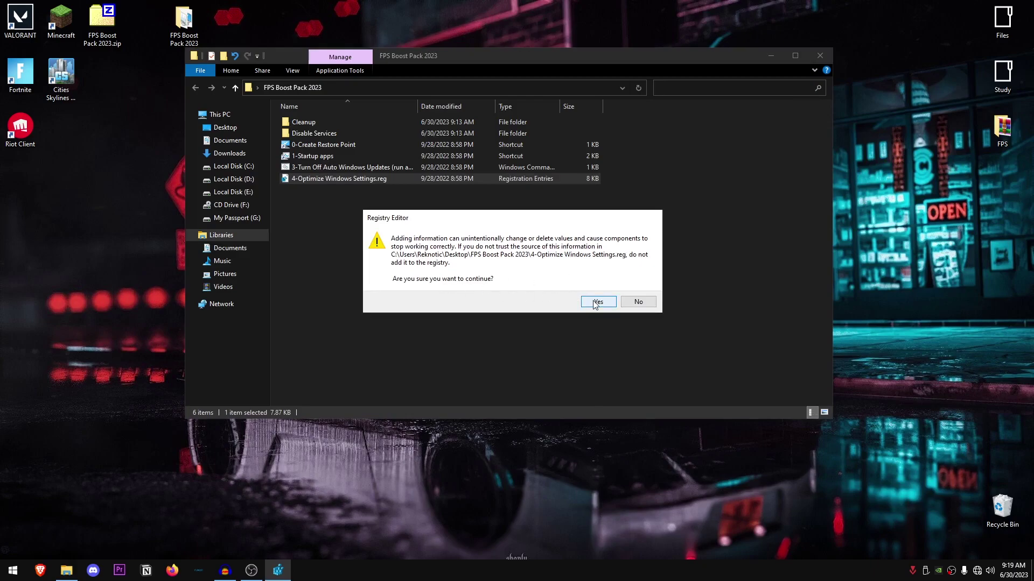
click(642, 286)
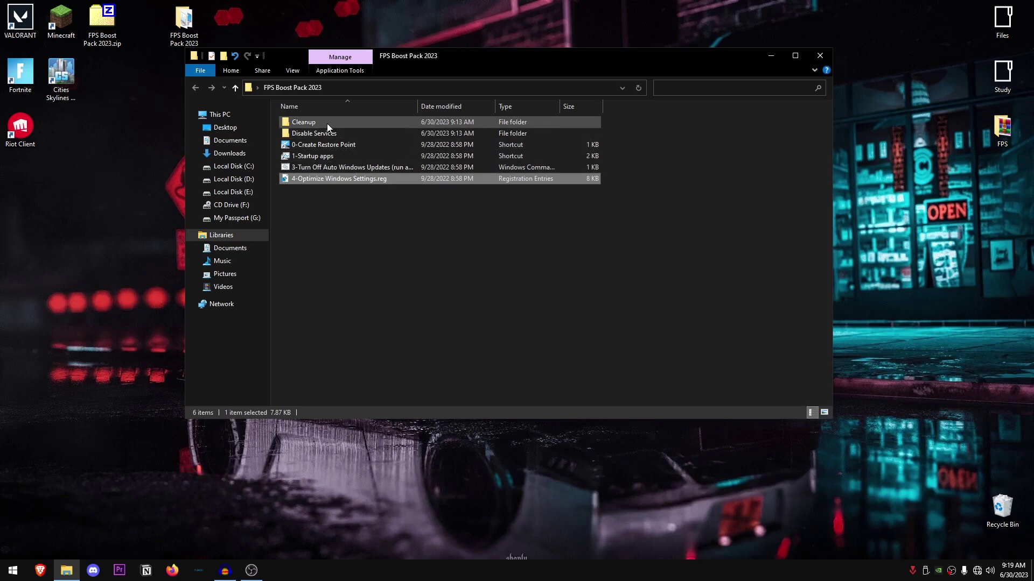
Open the Cleanup folder and run Delete Log.cmd as administrator
double_click(305, 120)
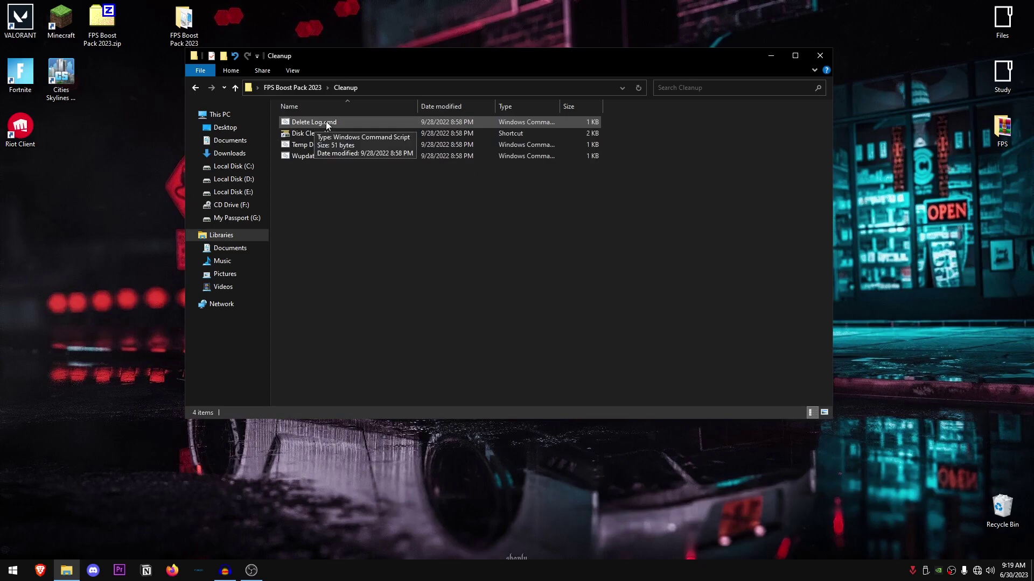
click(325, 121)
right_click(326, 121)
click(394, 165)
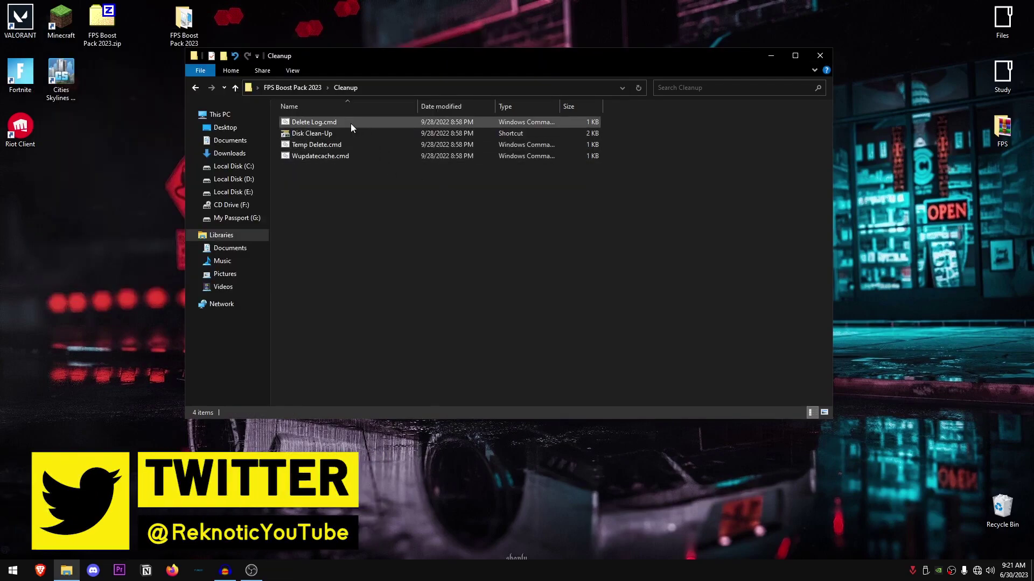
Start Disk Clean-Up from the Cleanup folder and choose drive C: for cleaning
double_click(312, 135)
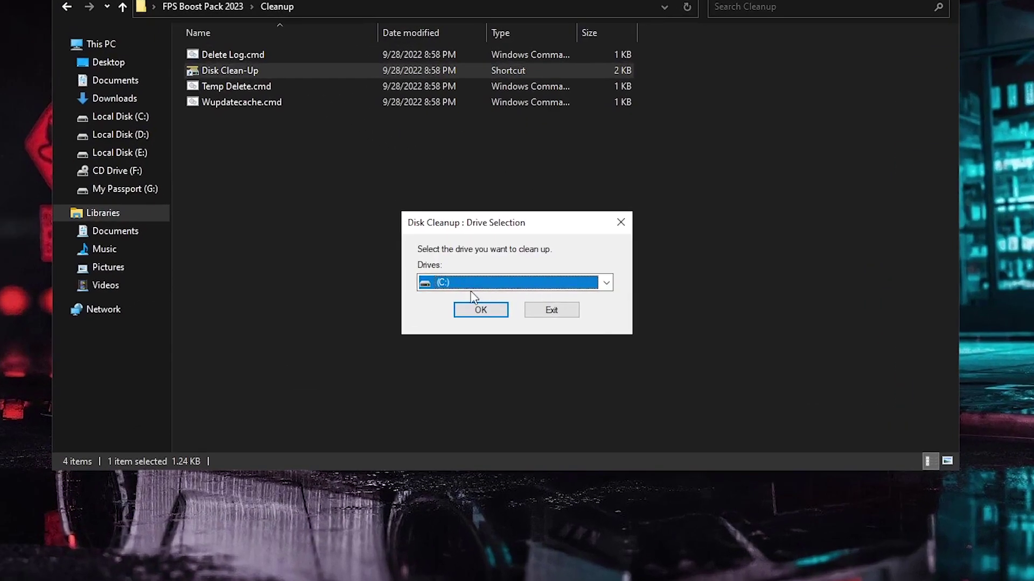
click(474, 282)
click(476, 295)
click(493, 313)
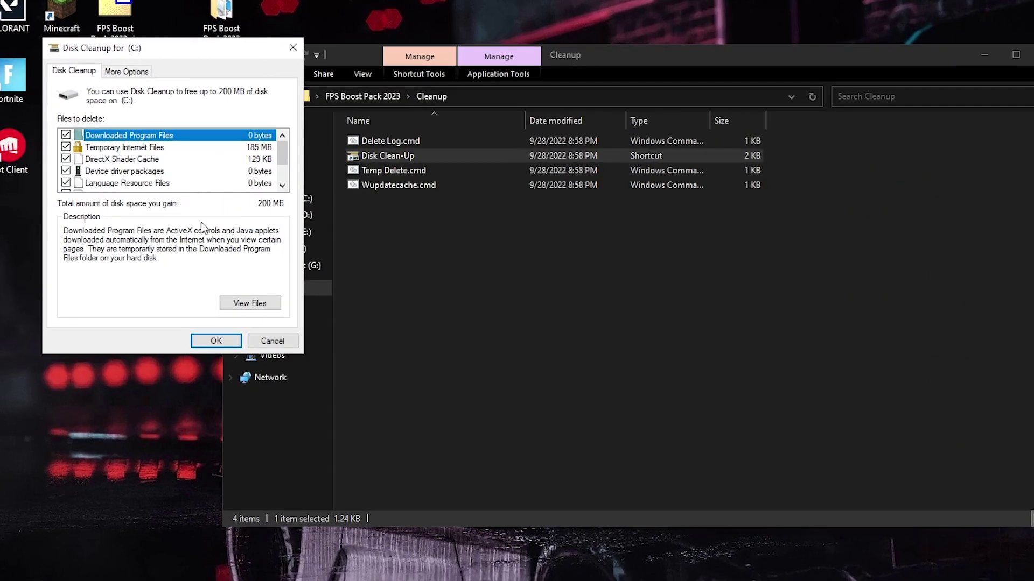
Look through the Disk Cleanup file categories for drive C: and permanently delete all the ticked files
scroll(146, 141, down, 1)
scroll(182, 171, up, 1)
scroll(116, 175, down, 1)
scroll(74, 171, up, 1)
scroll(70, 161, down, 1)
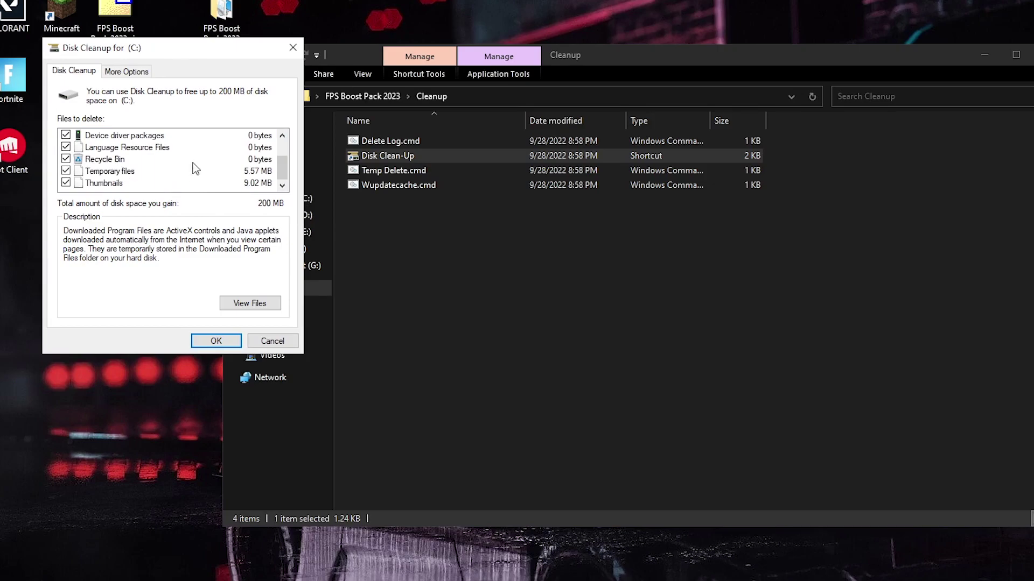
click(216, 341)
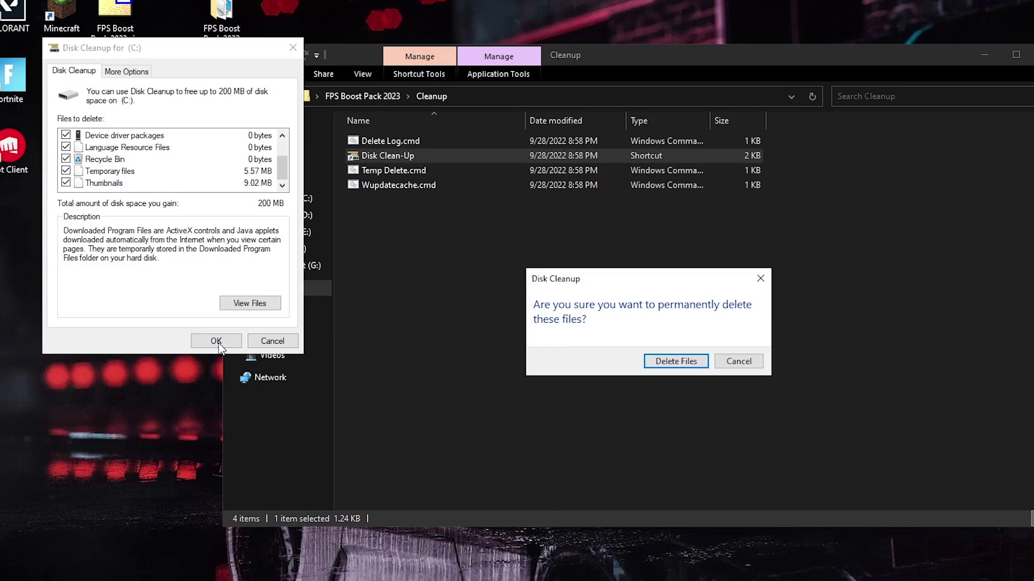
click(665, 360)
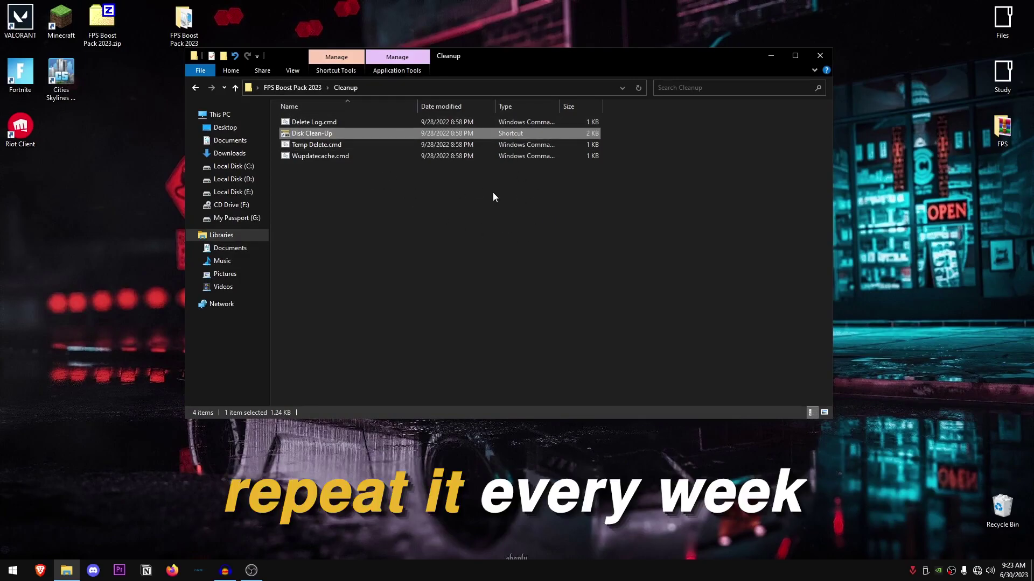
Run Temp Delete.cmd as administrator and dismiss its console window when it finishes
click(322, 145)
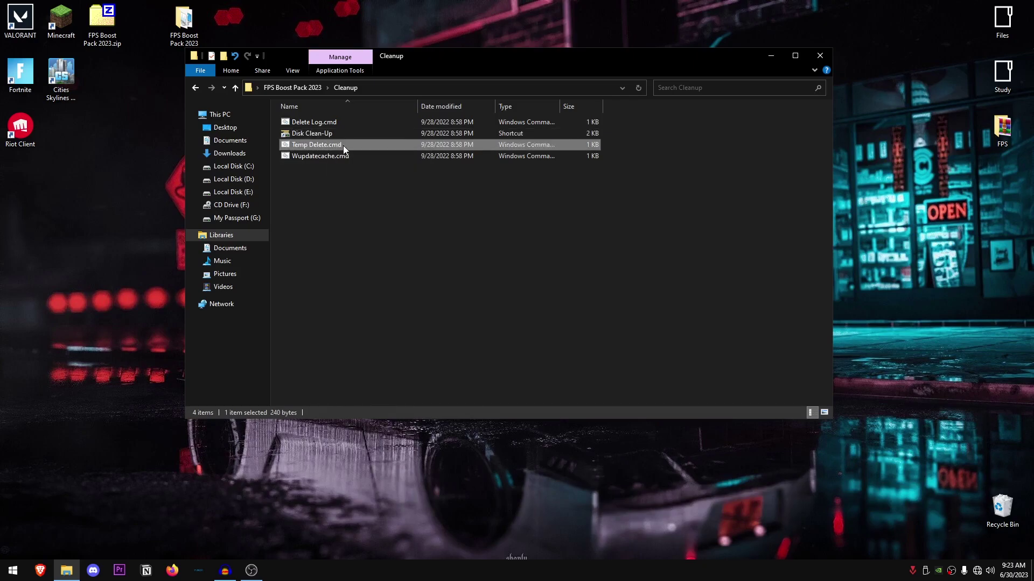
right_click(343, 146)
click(410, 189)
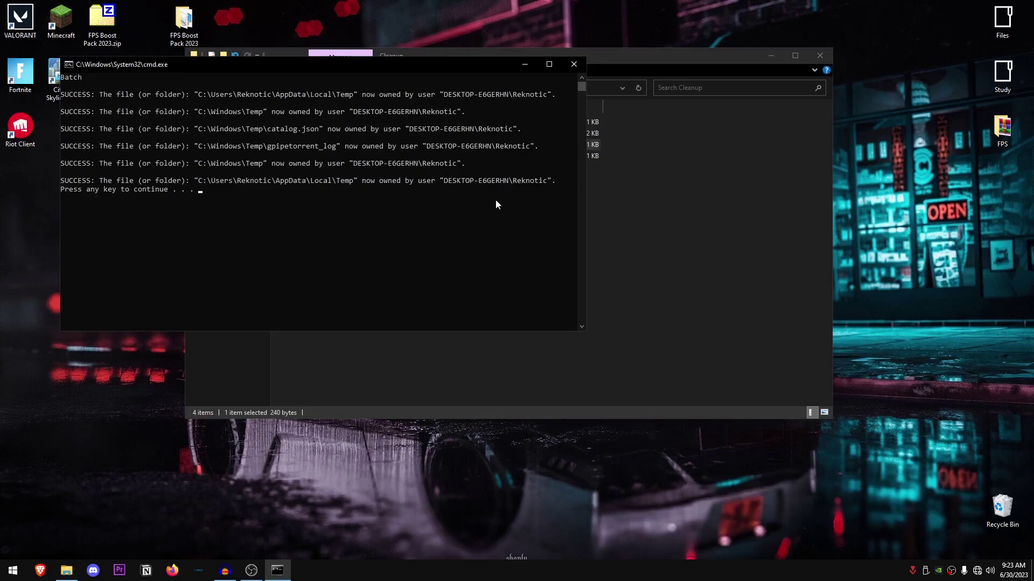
key(Return)
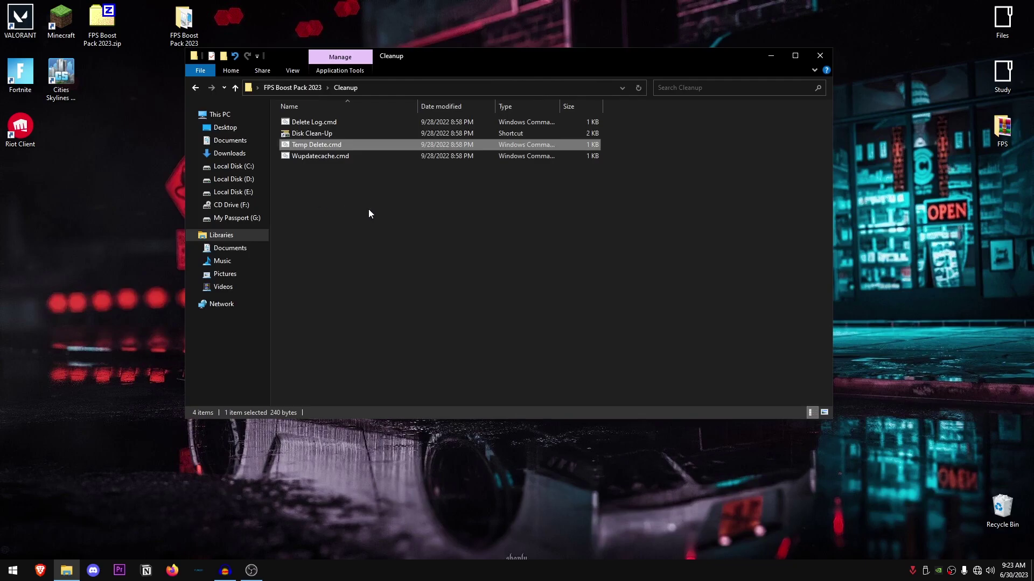
Run Wupdatecache.cmd as administrator and dismiss its console window when it finishes
click(308, 158)
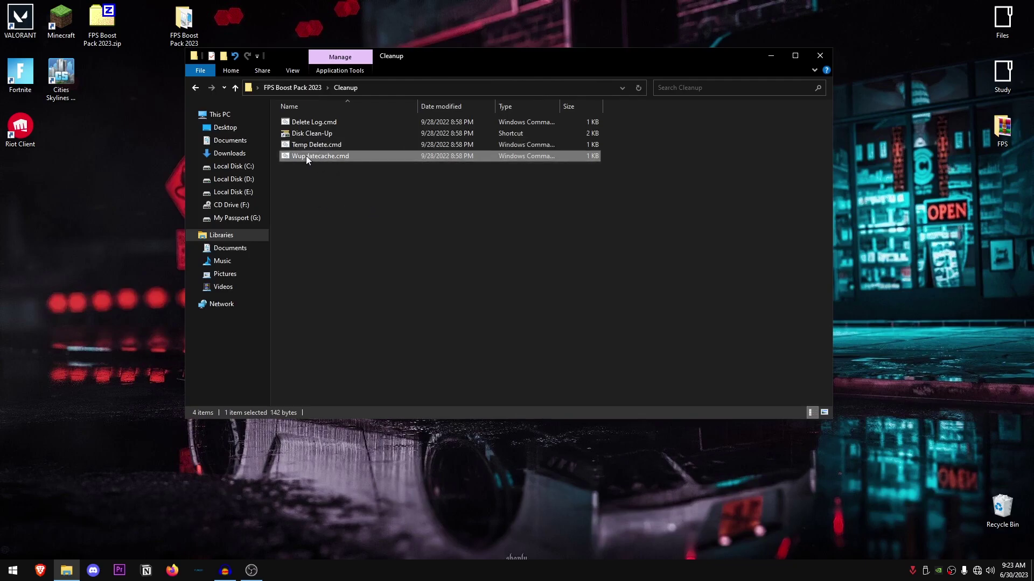
right_click(346, 156)
click(401, 197)
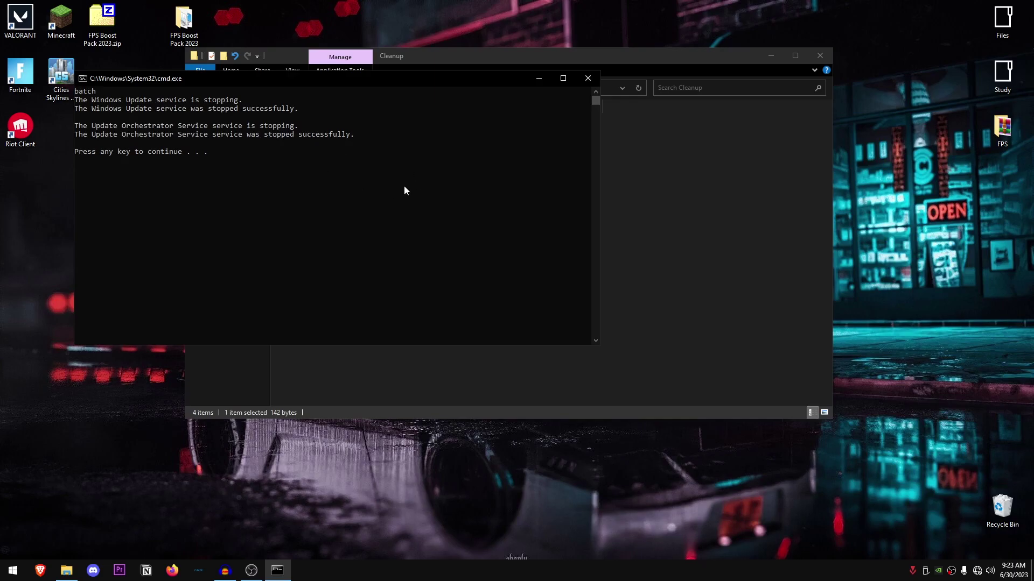
key(Return)
click(406, 205)
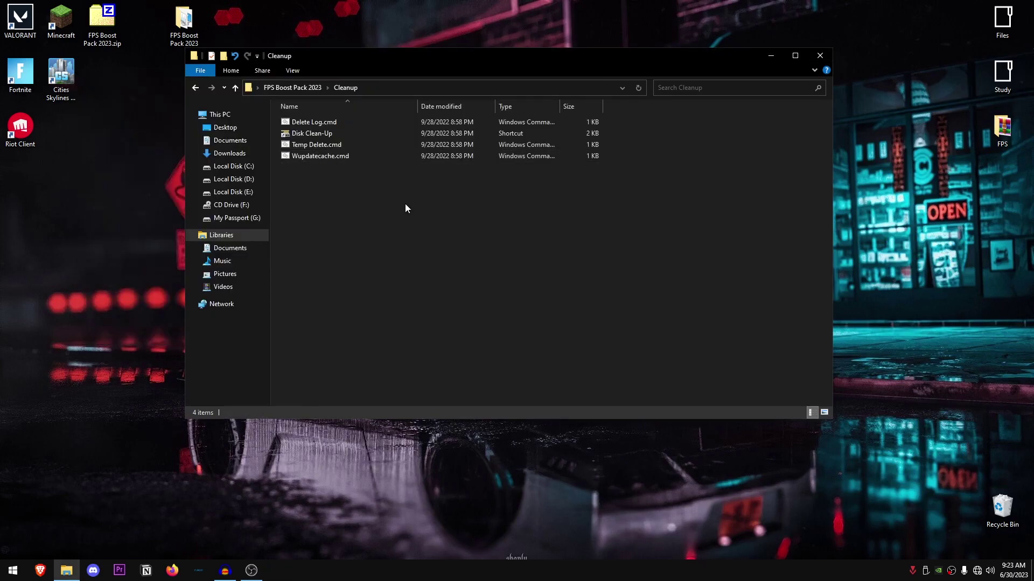
Return to the FPS Boost Pack 2023 folder, open Disable Services and look over its registry files
key(alt+Up)
double_click(320, 134)
drag(436, 263, 319, 115)
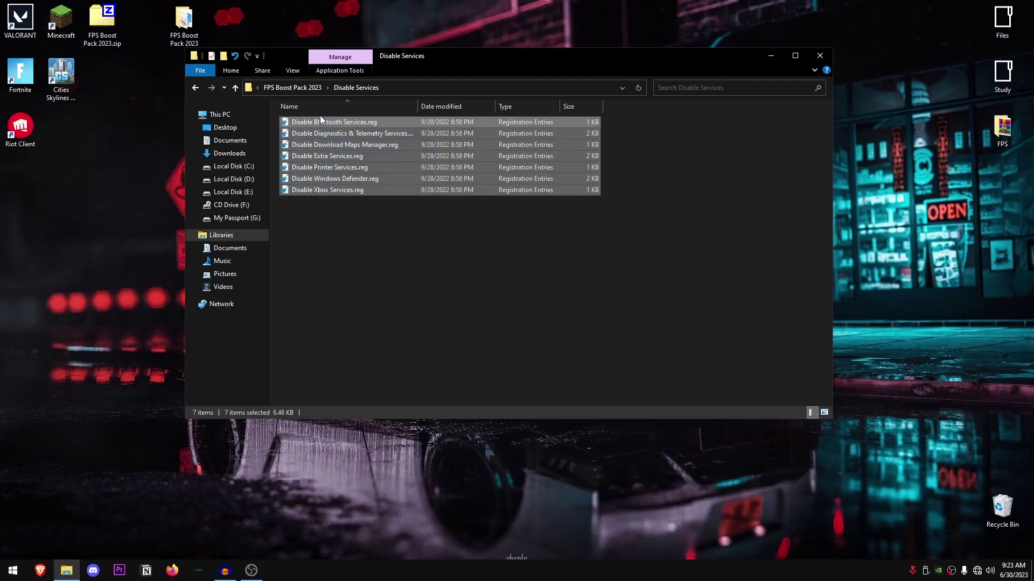
click(415, 223)
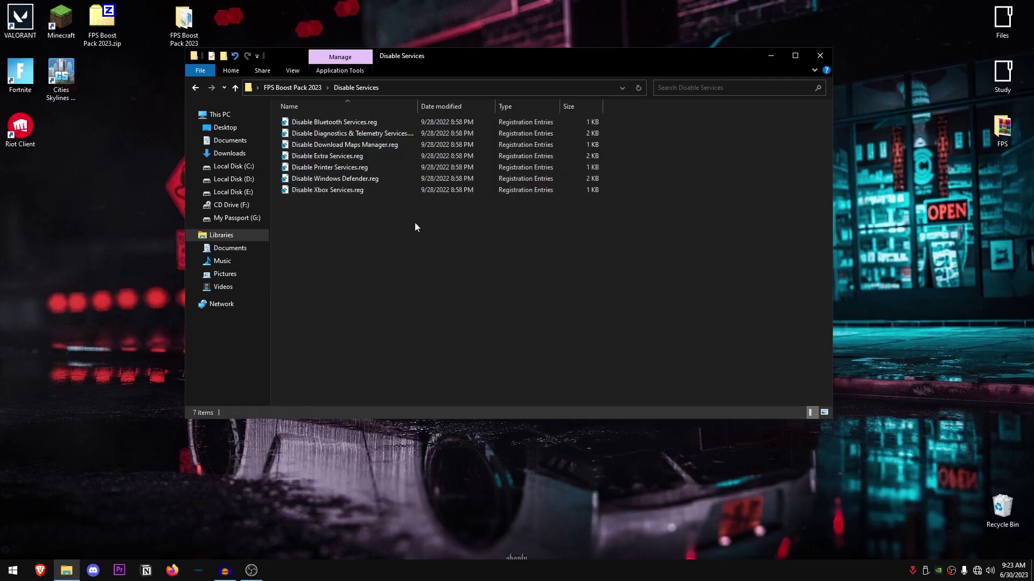
Open Disable Bluetooth Services.reg for editing and try changing the last digit of the Bluetooth Support Service's Start value to 1
right_click(331, 123)
click(355, 142)
drag(330, 199, 334, 198)
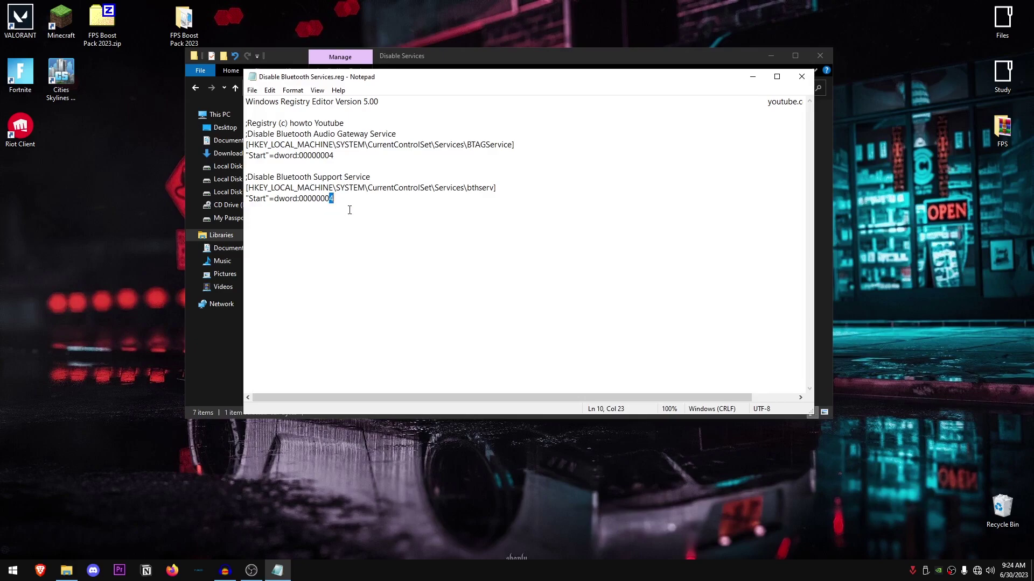
text(1)
drag(512, 396, 490, 413)
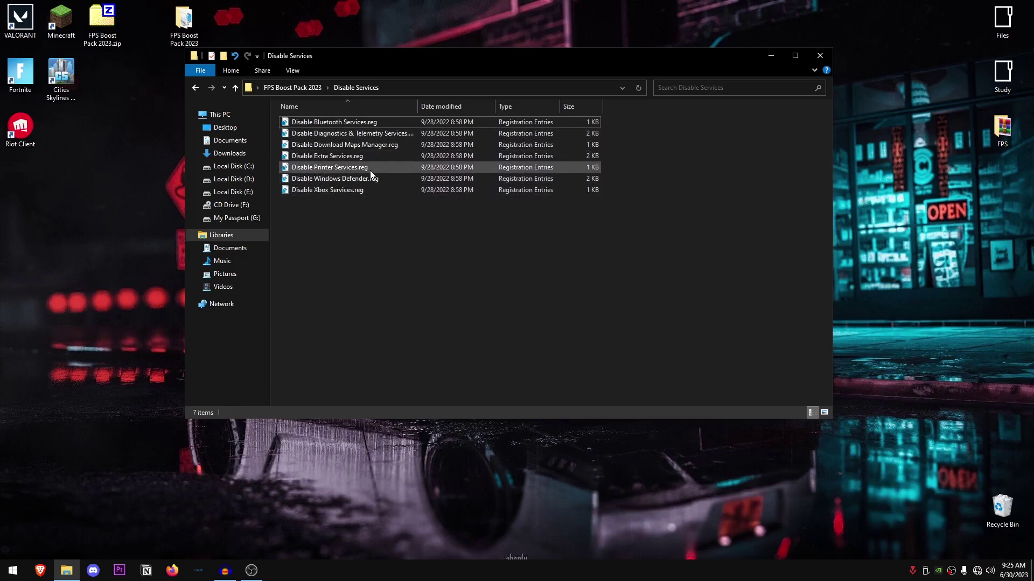
Merge Disable Bluetooth Services.reg into the registry and accept the confirmations
click(332, 124)
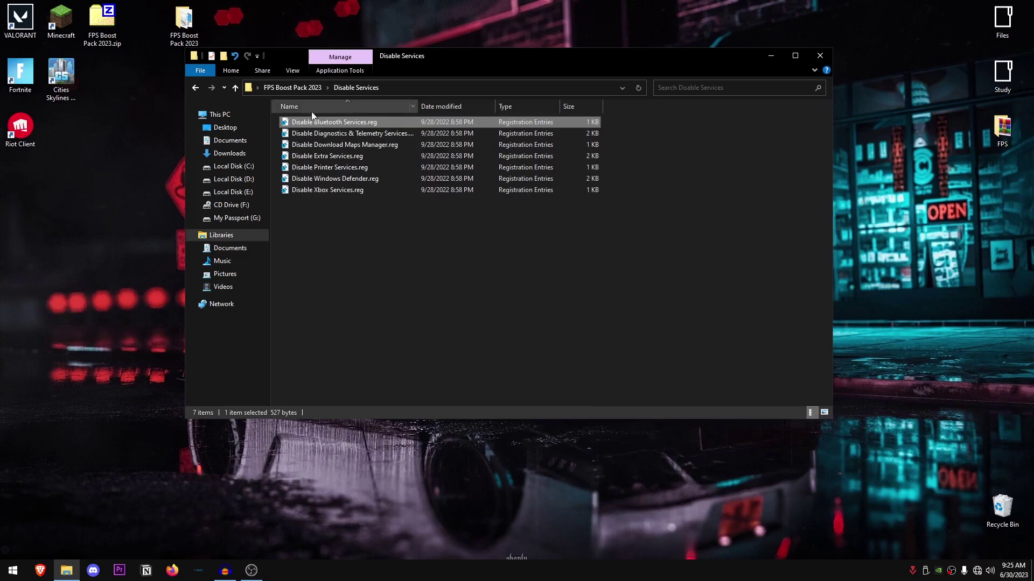
double_click(367, 121)
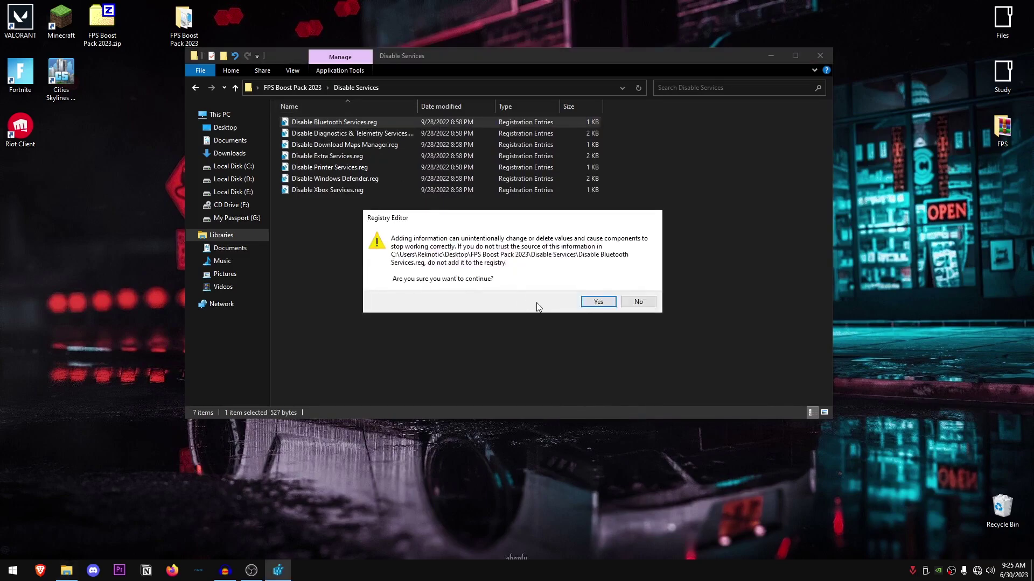
click(596, 304)
click(654, 288)
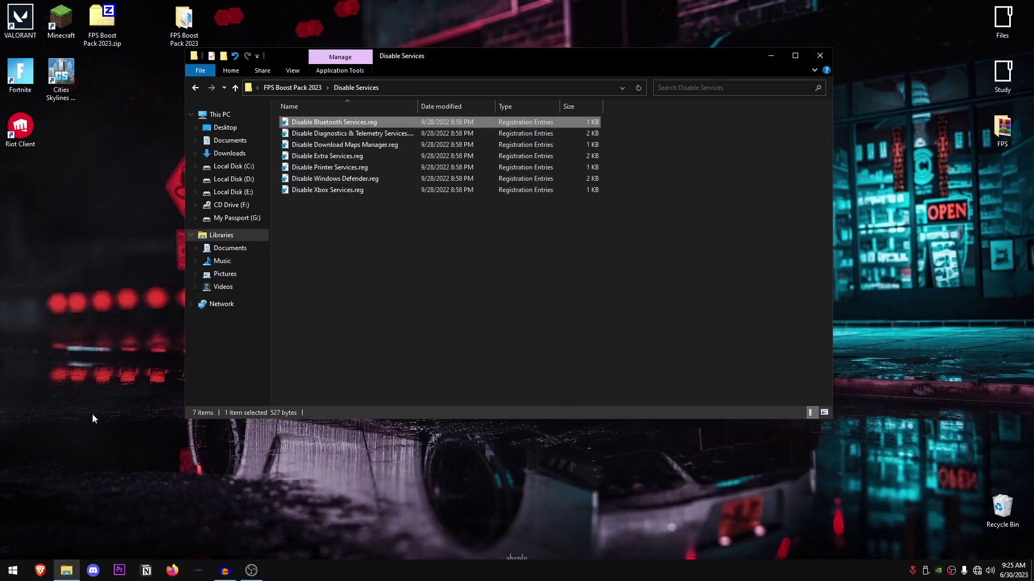
Merge Disable Diagnostics & Telemetry Services.reg and Disable Download Maps Manager.reg into the registry
click(376, 133)
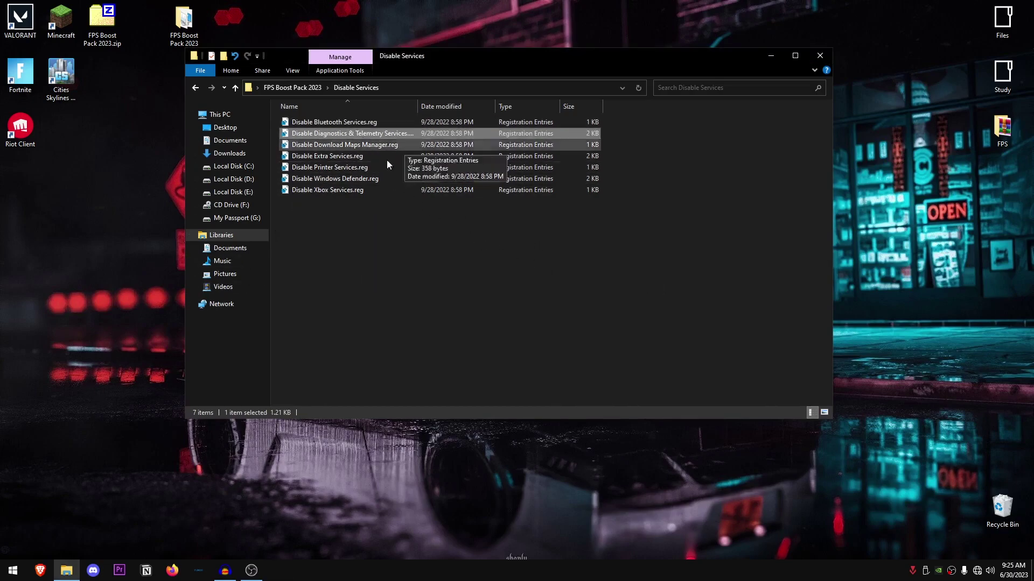
double_click(401, 133)
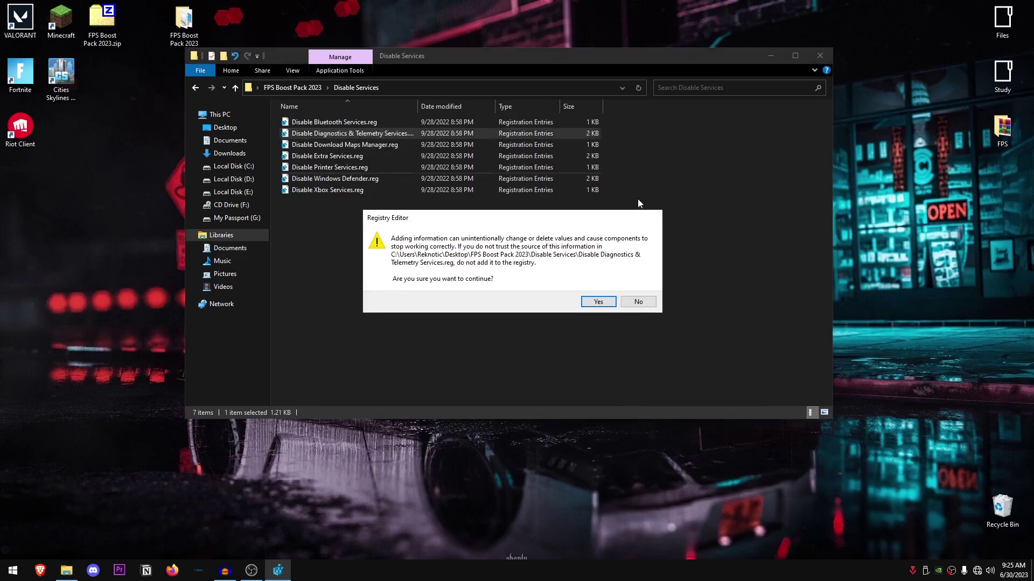
click(598, 302)
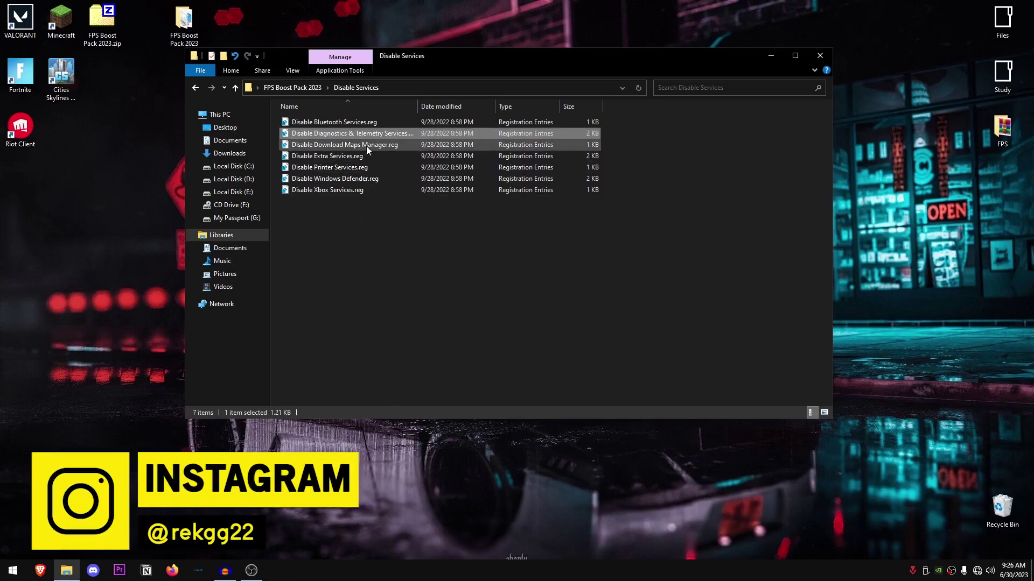
double_click(382, 145)
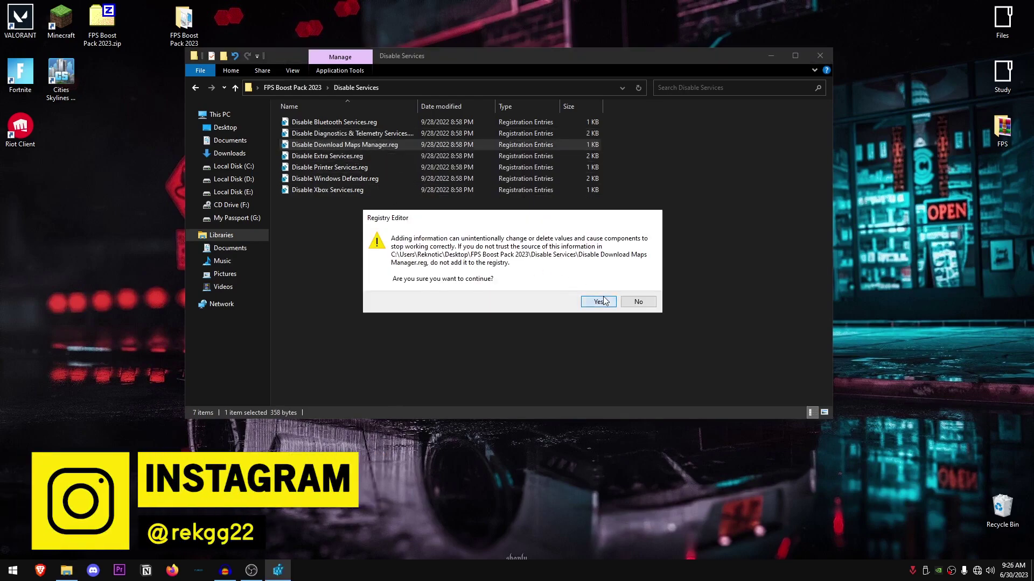
click(598, 301)
click(632, 285)
Open Disable Extra Services.reg for editing, review which Windows services it disables, and close Notepad
click(383, 158)
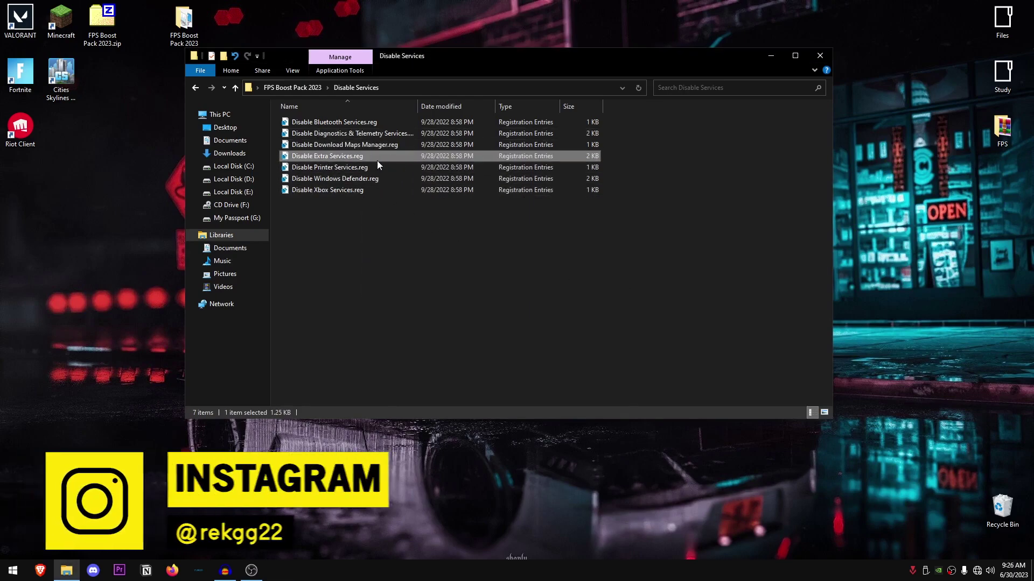
right_click(329, 154)
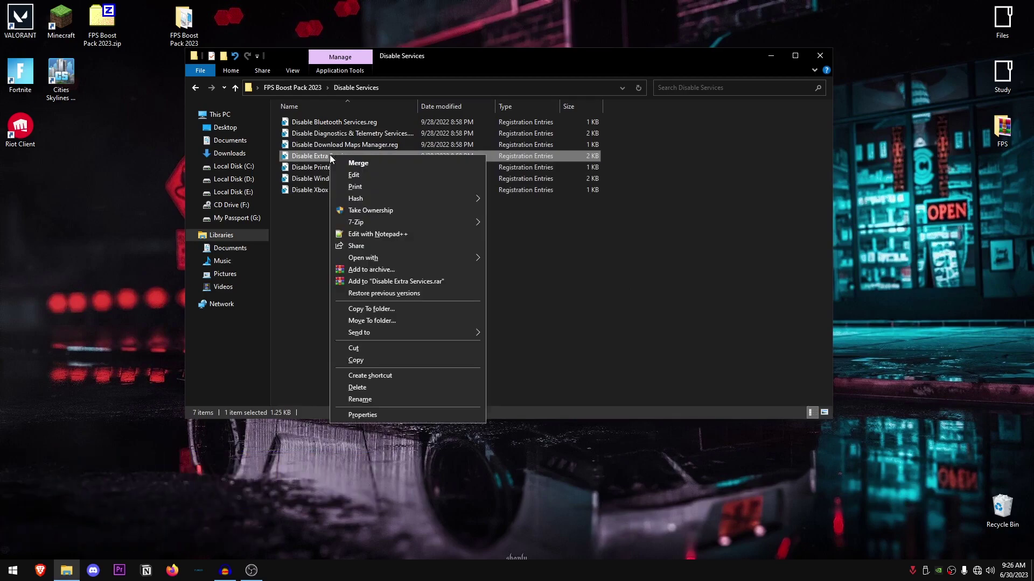
click(354, 179)
scroll(399, 179, down, 2)
scroll(399, 178, up, 2)
click(398, 178)
drag(398, 178, 246, 179)
drag(246, 263, 268, 263)
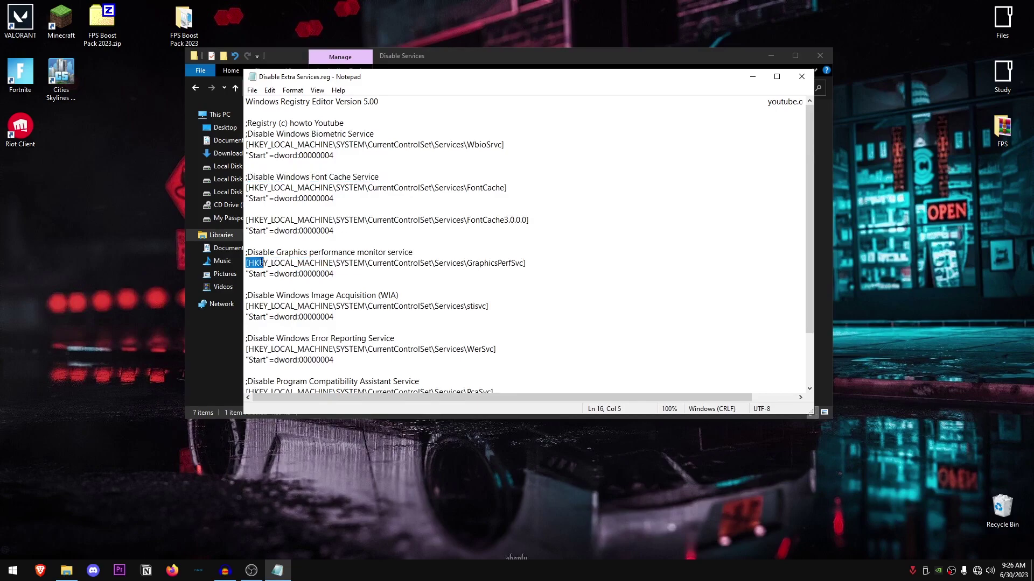
drag(413, 252, 260, 252)
drag(399, 295, 417, 318)
scroll(421, 293, down, 1)
scroll(426, 309, down, 1)
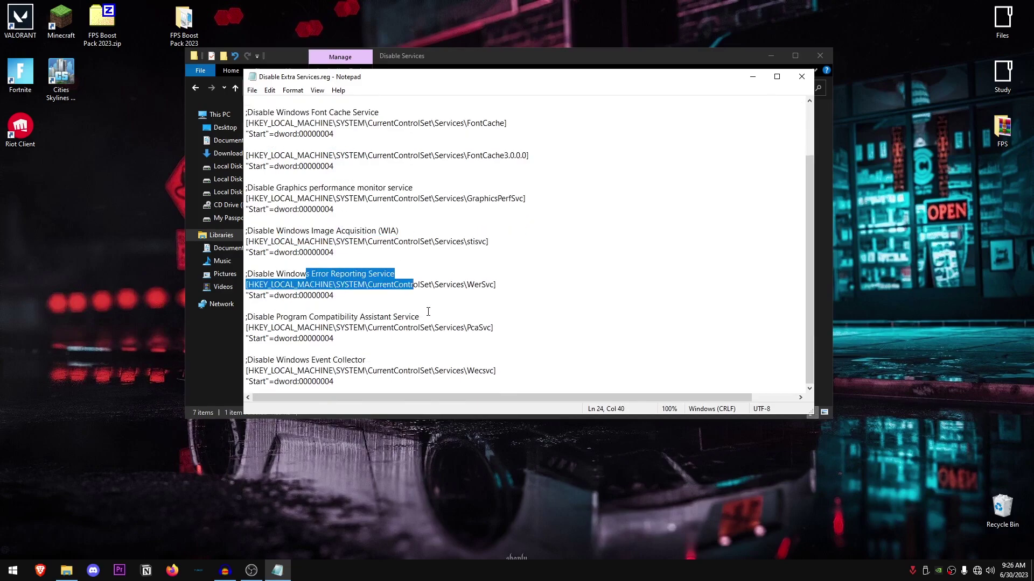
drag(319, 316, 419, 317)
click(801, 76)
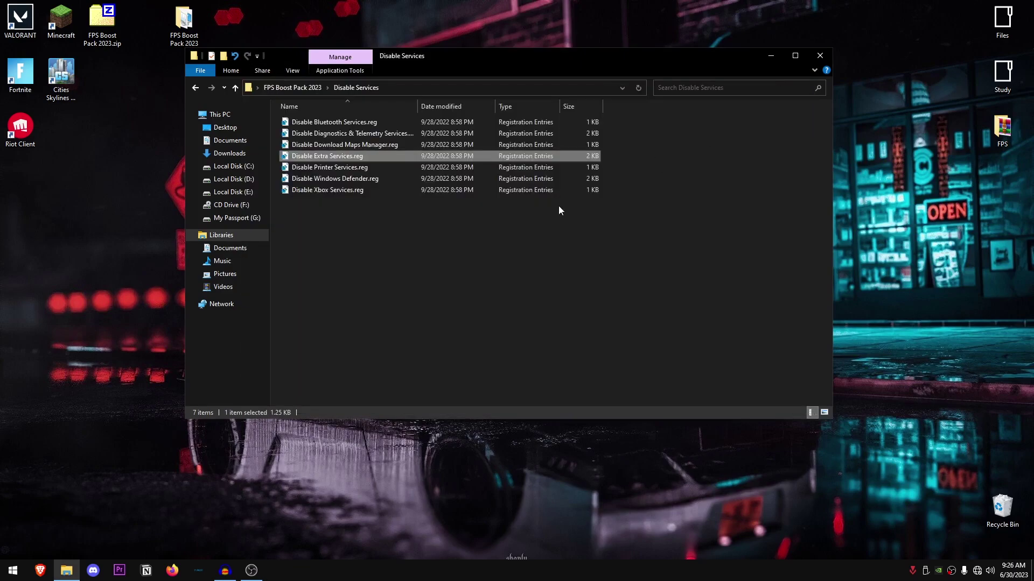
Merge Disable Extra Services.reg and Disable Printer Services.reg into the registry, accepting the confirmations
double_click(333, 159)
click(598, 302)
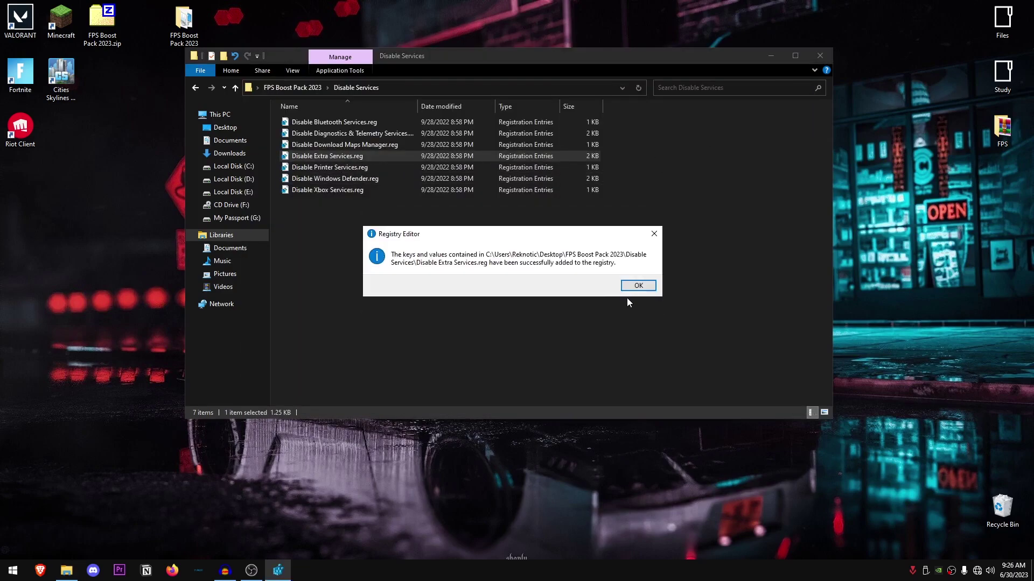
click(635, 284)
click(356, 169)
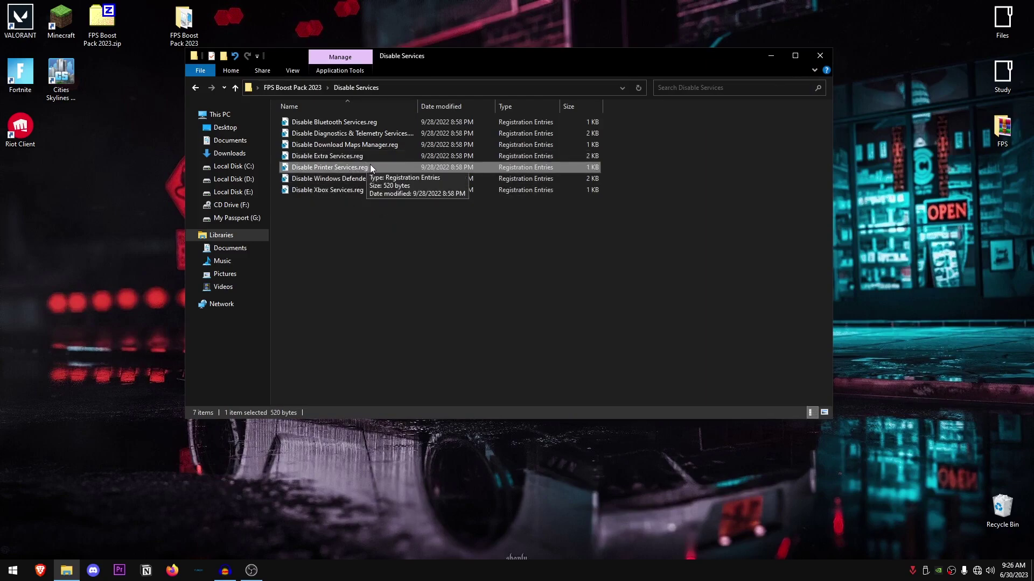
double_click(330, 169)
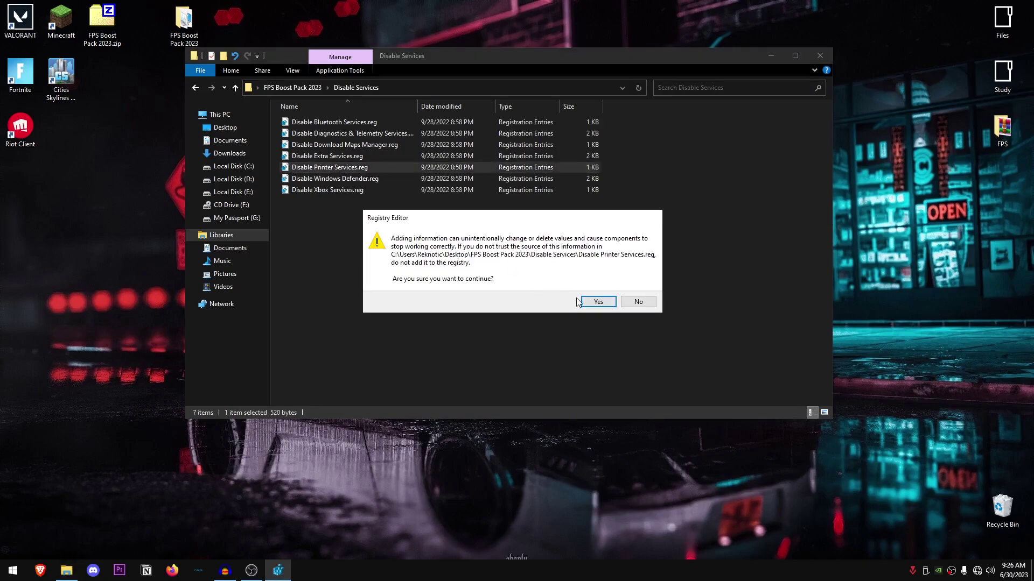
click(595, 302)
click(637, 284)
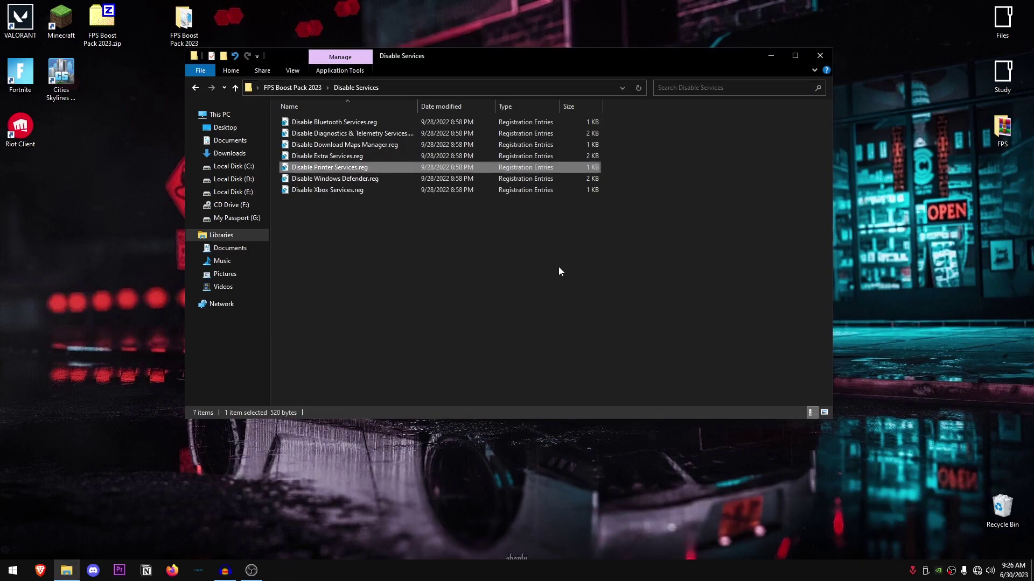
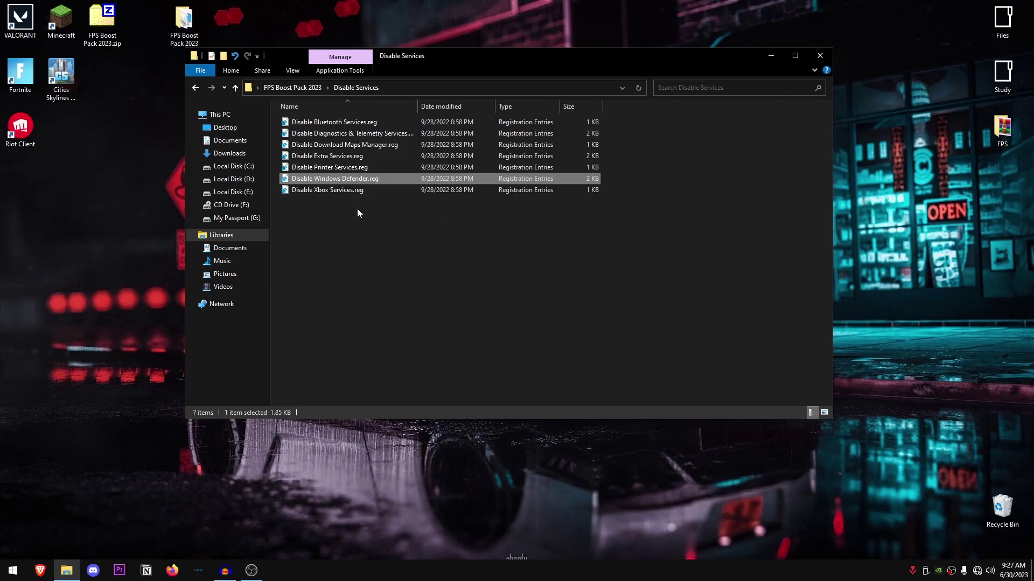
Merge Disable Xbox Services.reg into the registry, accept the confirmations, and close the Disable Services folder
double_click(353, 190)
click(595, 301)
click(638, 286)
click(640, 291)
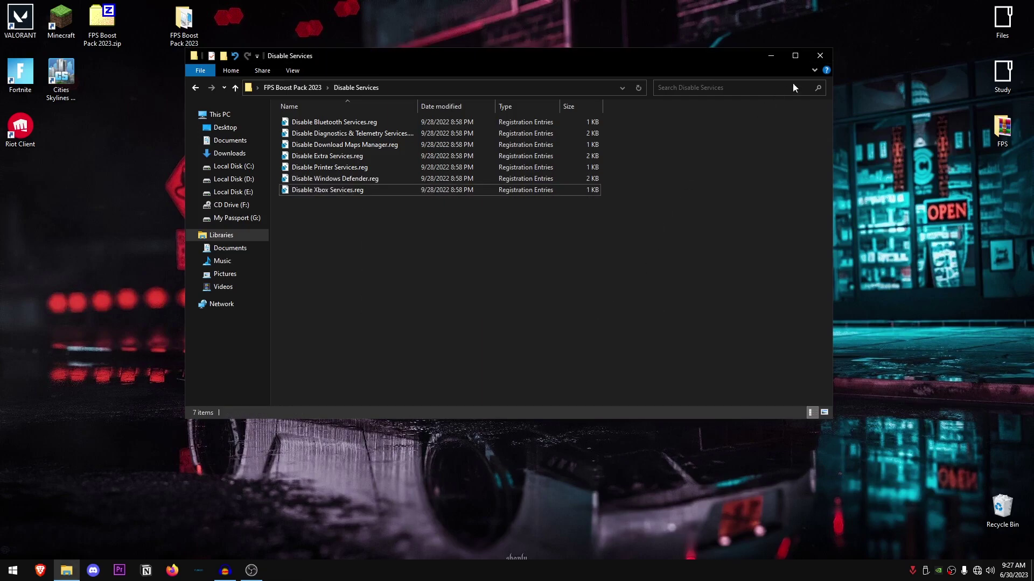
click(819, 56)
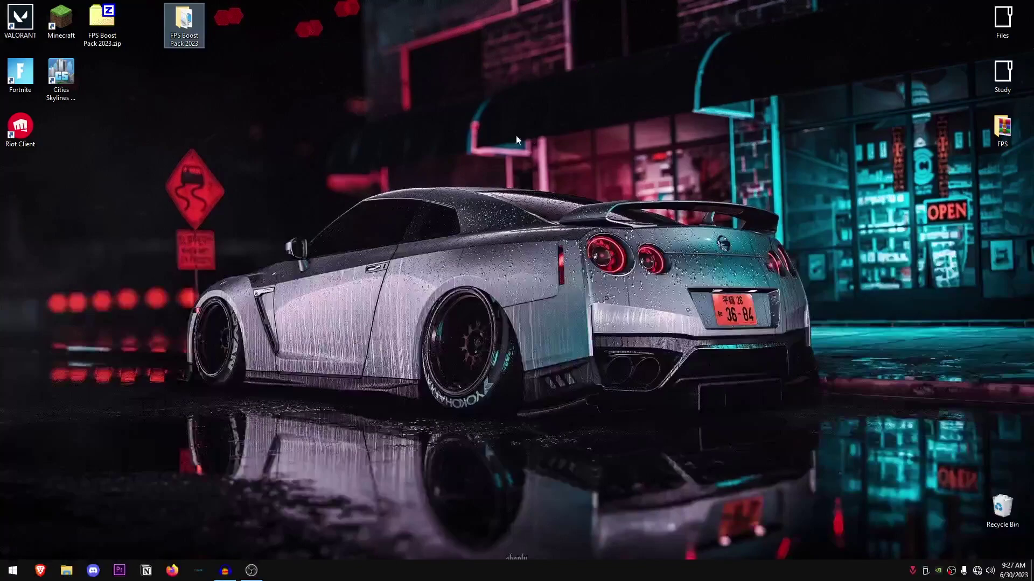
Reopen the FPS Boost Pack 2023 folder from the desktop and go into its Cleanup subfolder
double_click(200, 26)
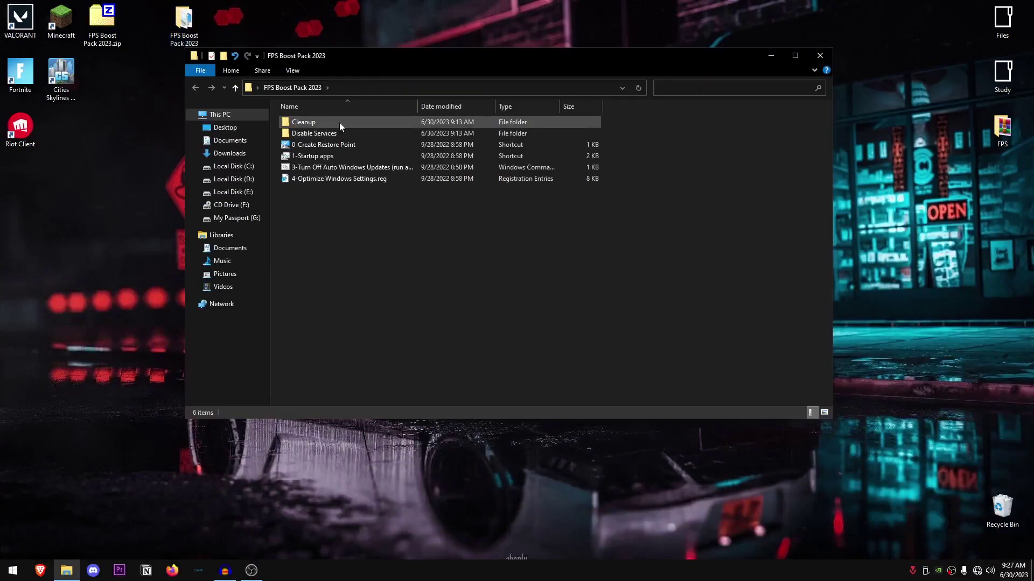
click(321, 124)
double_click(313, 121)
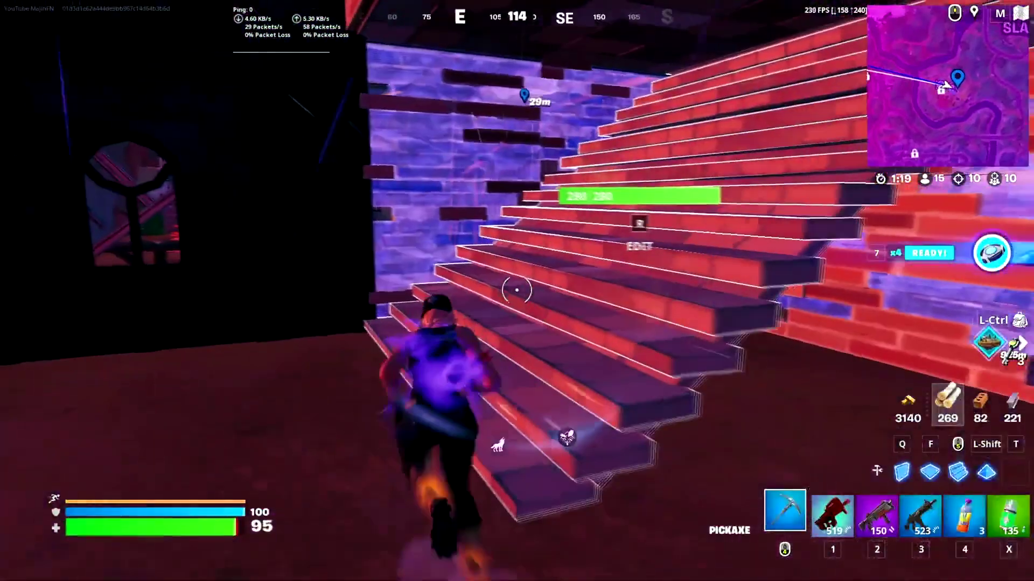
key(3)
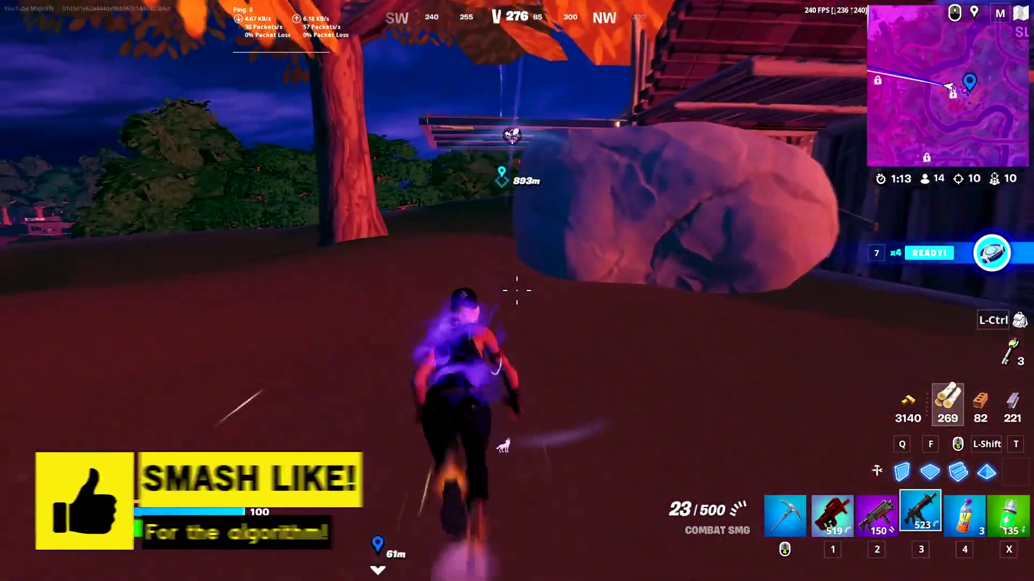
key(1)
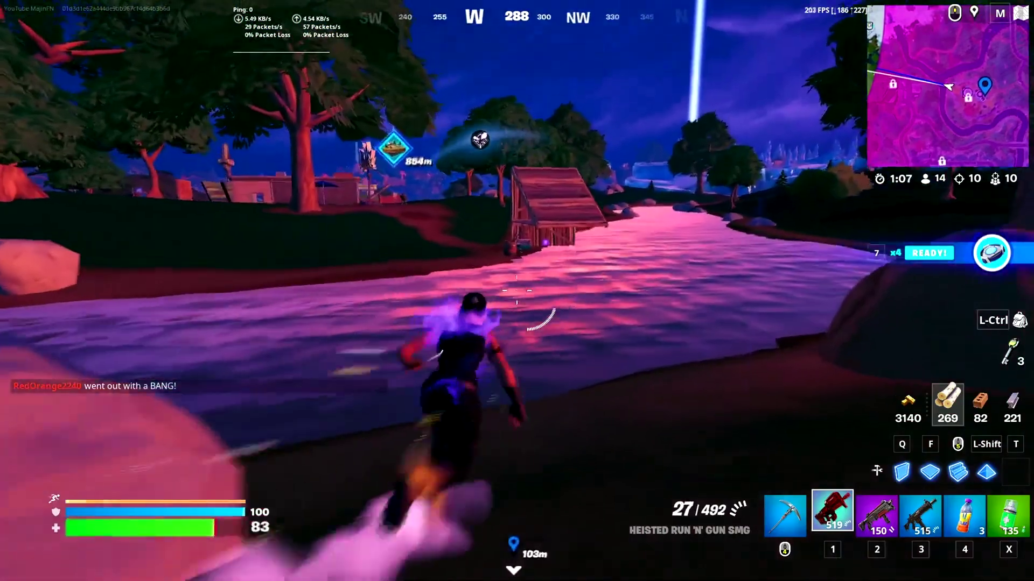
key(f)
key(f)
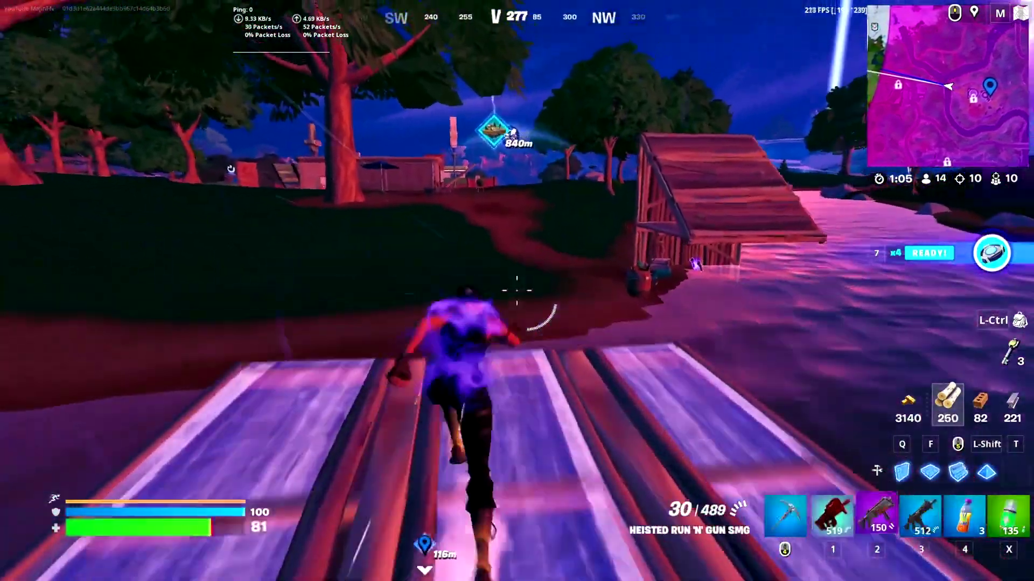
key(2)
key(x)
key(4)
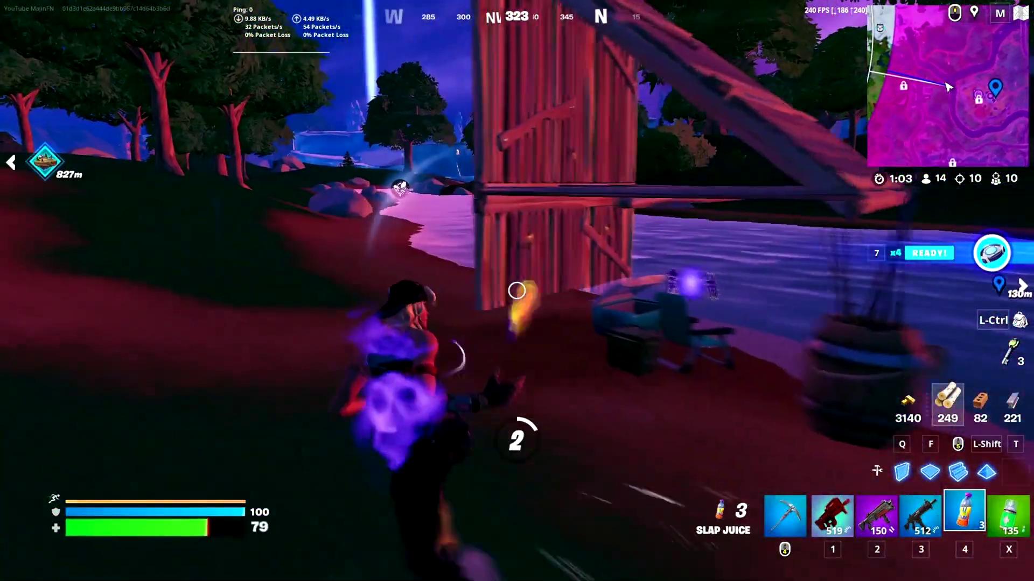
key(3)
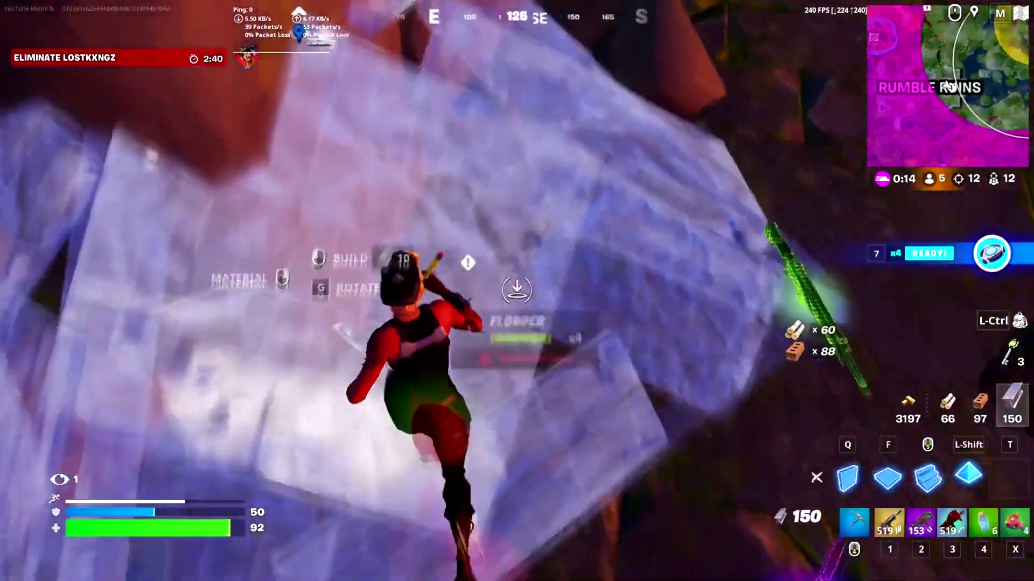
key(x)
click(517, 291)
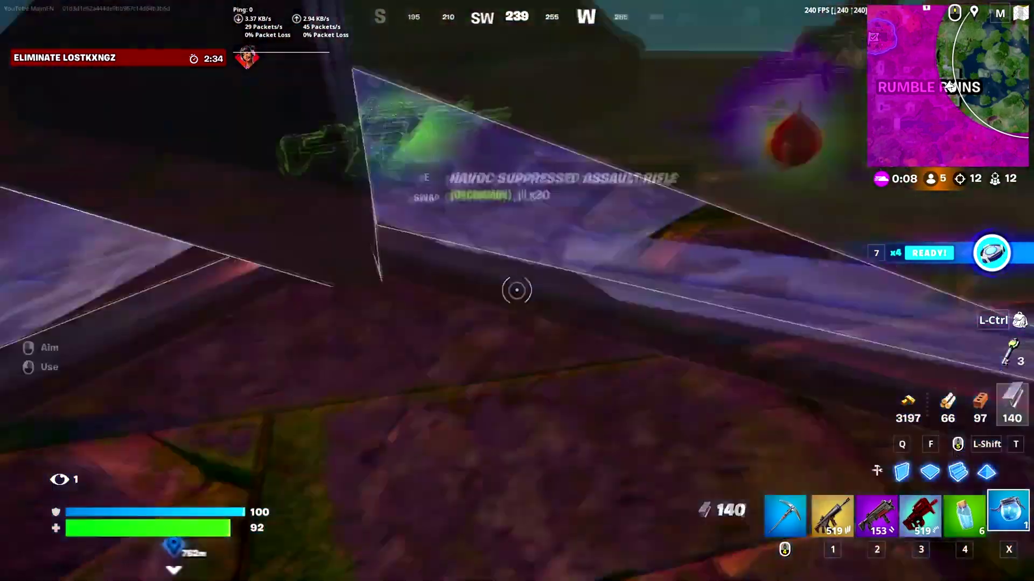
key(1)
key(e)
key(2)
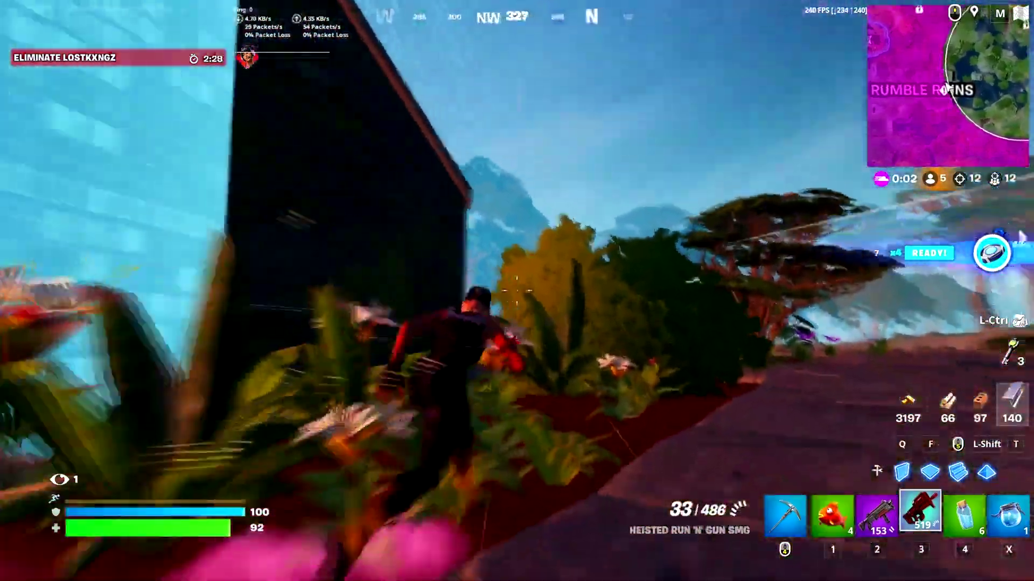
key(q)
click(517, 291)
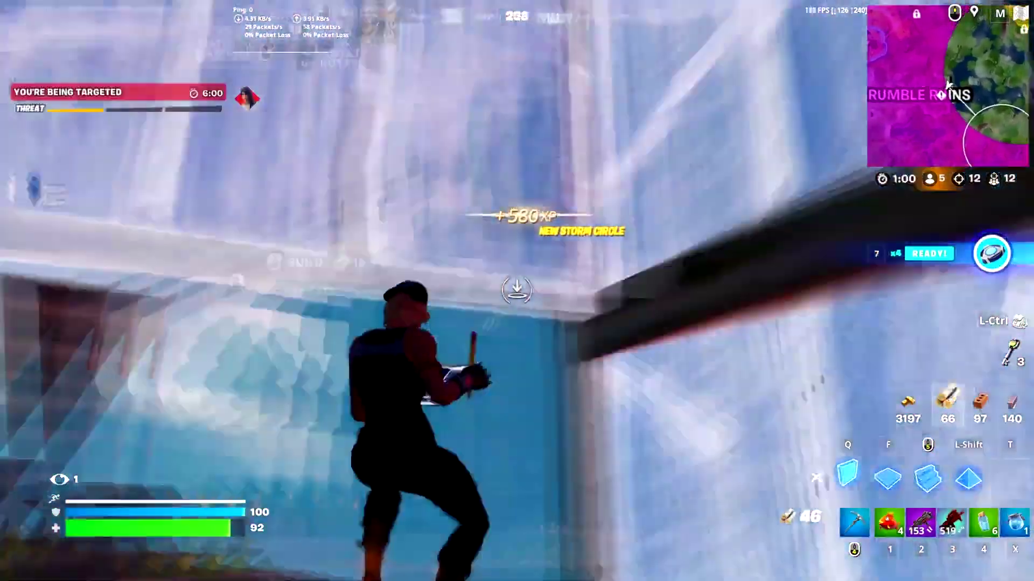
click(517, 291)
key(2)
key(3)
click(517, 291)
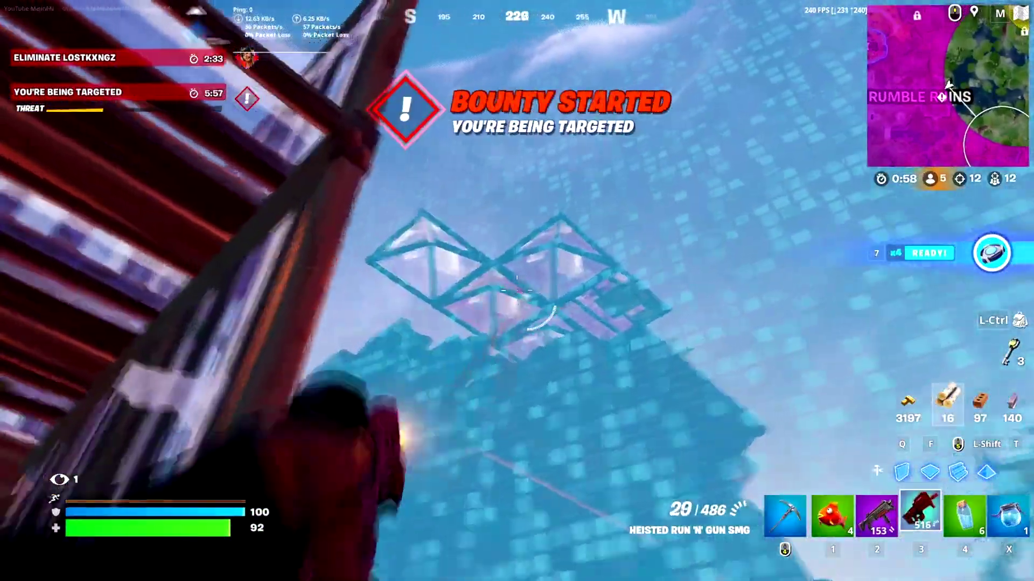
click(517, 290)
click(517, 291)
click(517, 291)
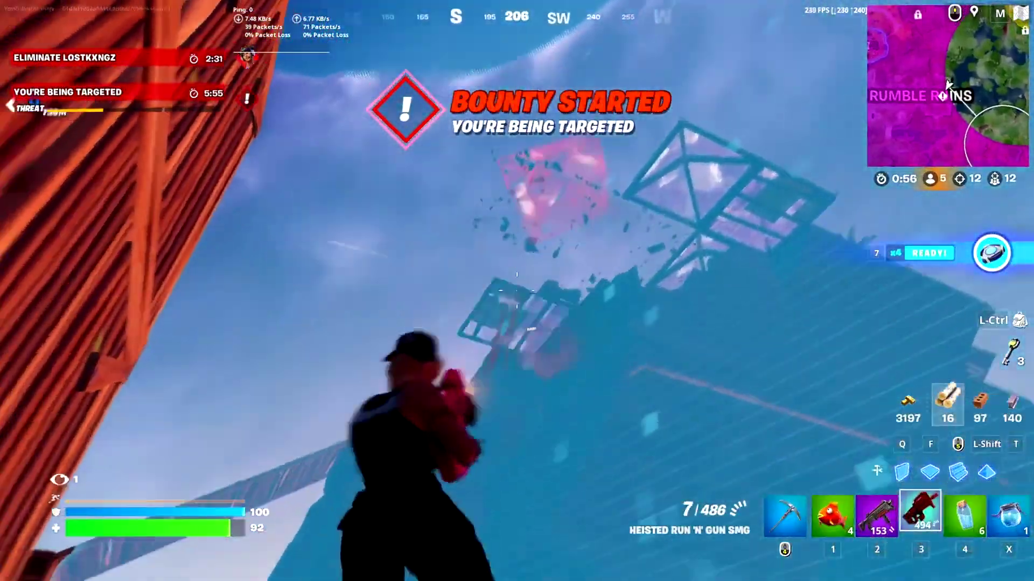
click(517, 291)
key(r)
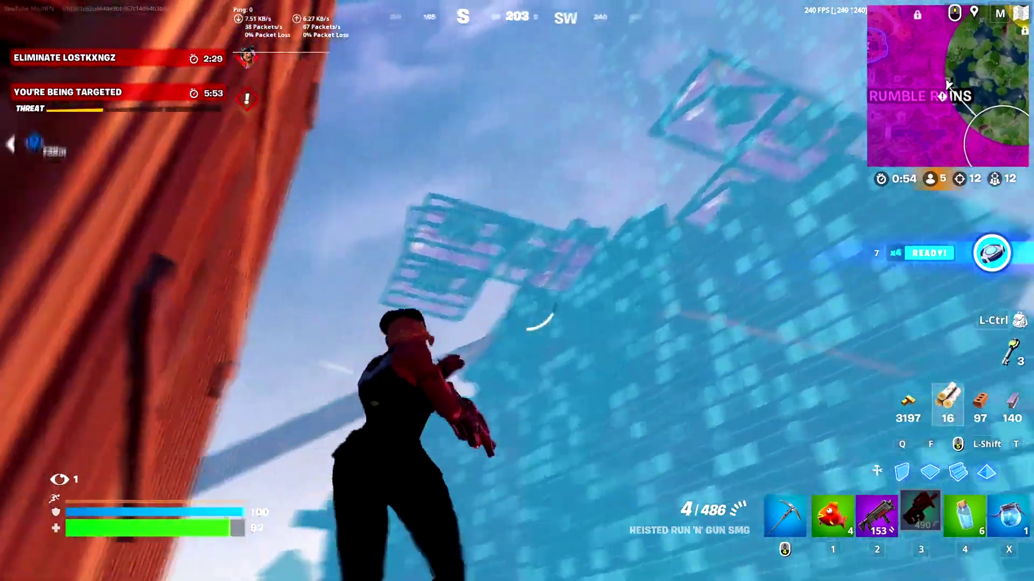
click(517, 291)
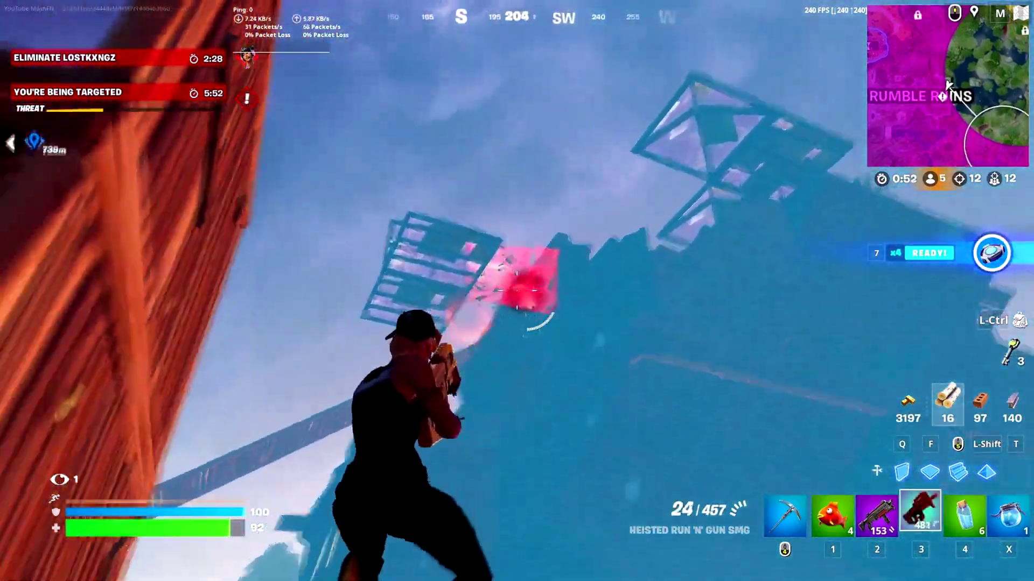
click(517, 291)
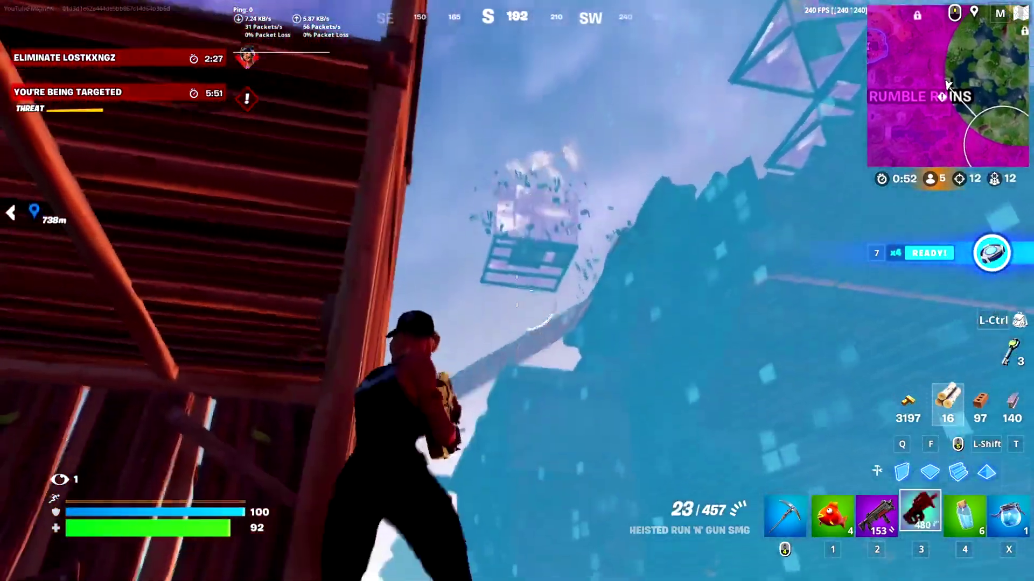
click(516, 291)
click(517, 291)
click(517, 291)
click(516, 291)
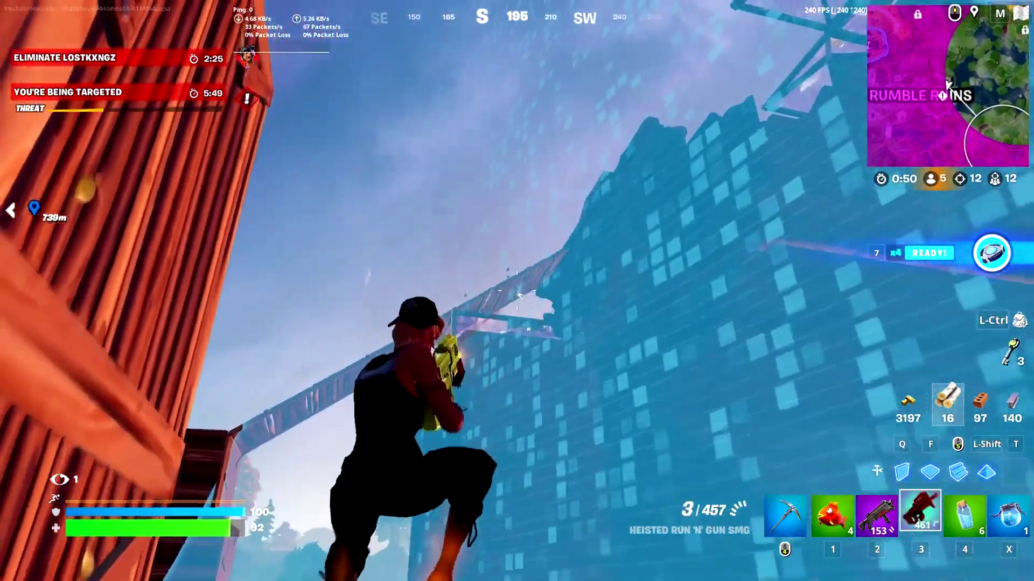
click(518, 291)
key(r)
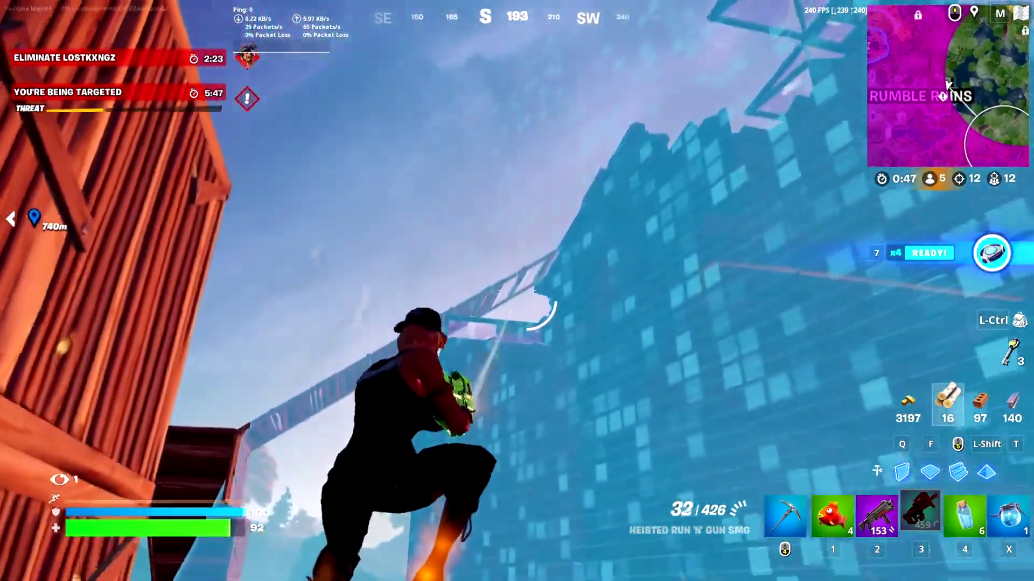
click(517, 290)
click(517, 291)
click(518, 290)
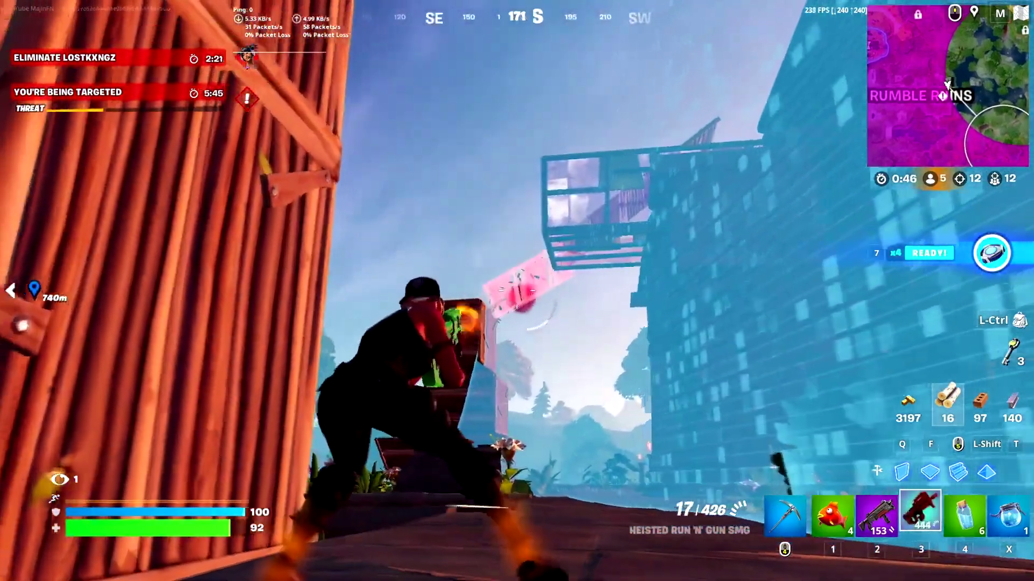
click(517, 291)
click(516, 290)
click(517, 291)
click(517, 292)
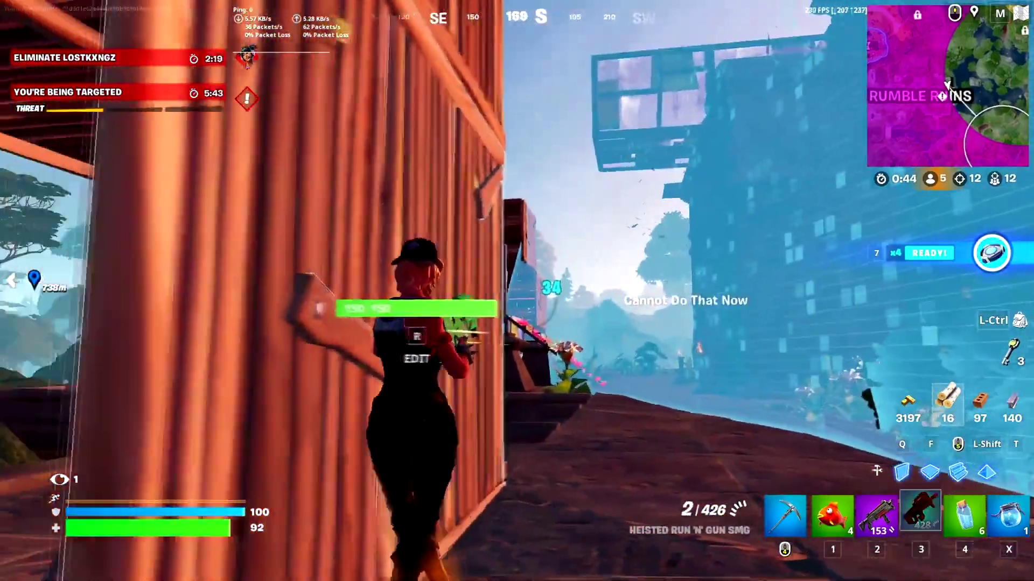
key(r)
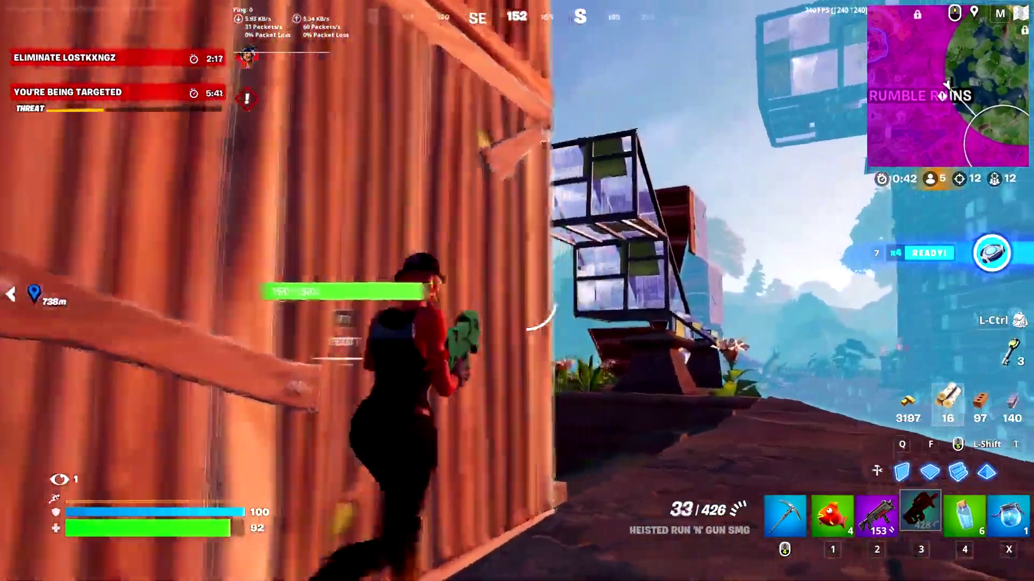
click(517, 291)
click(517, 290)
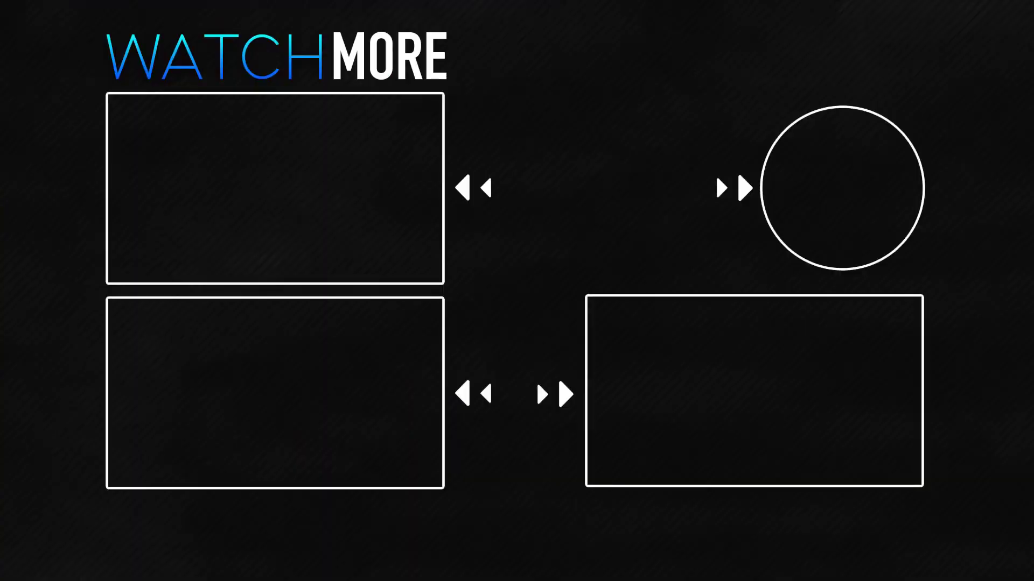